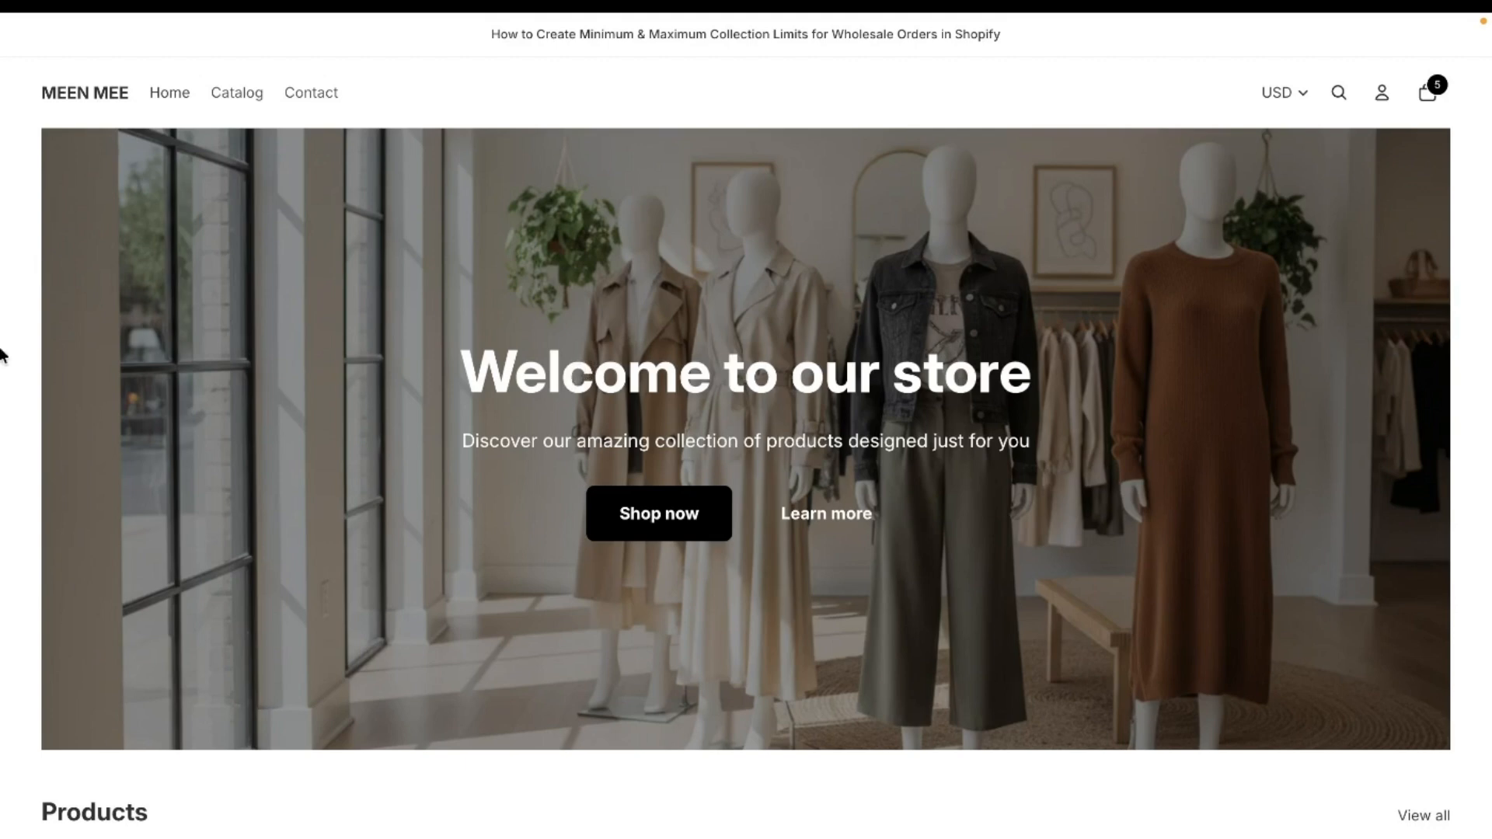
# - Switch to the store admin tab showing the BTB Wholesale app home page
pyautogui.moveTo(1, 356)
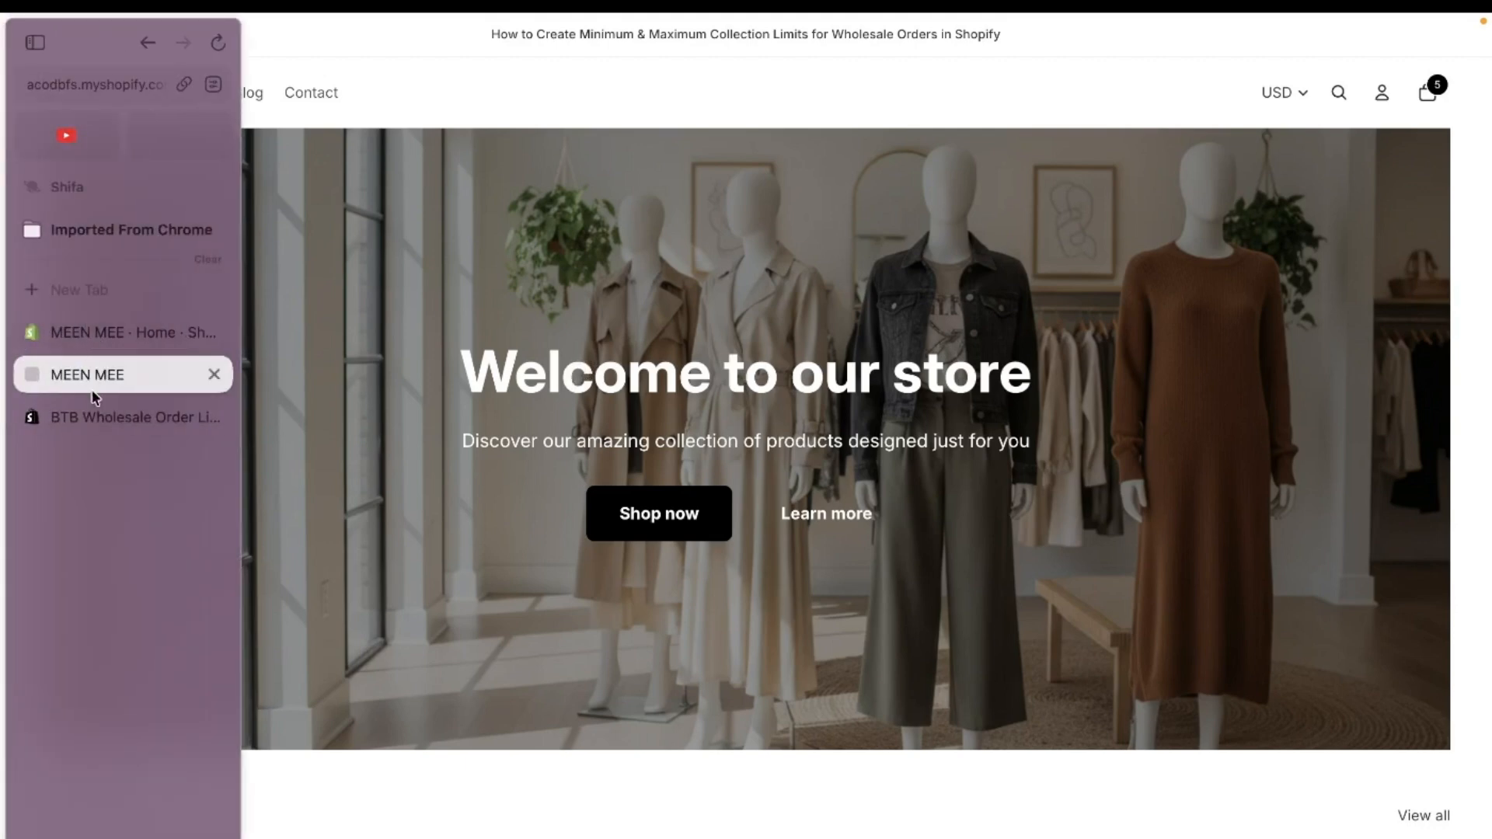
pyautogui.click(95, 414)
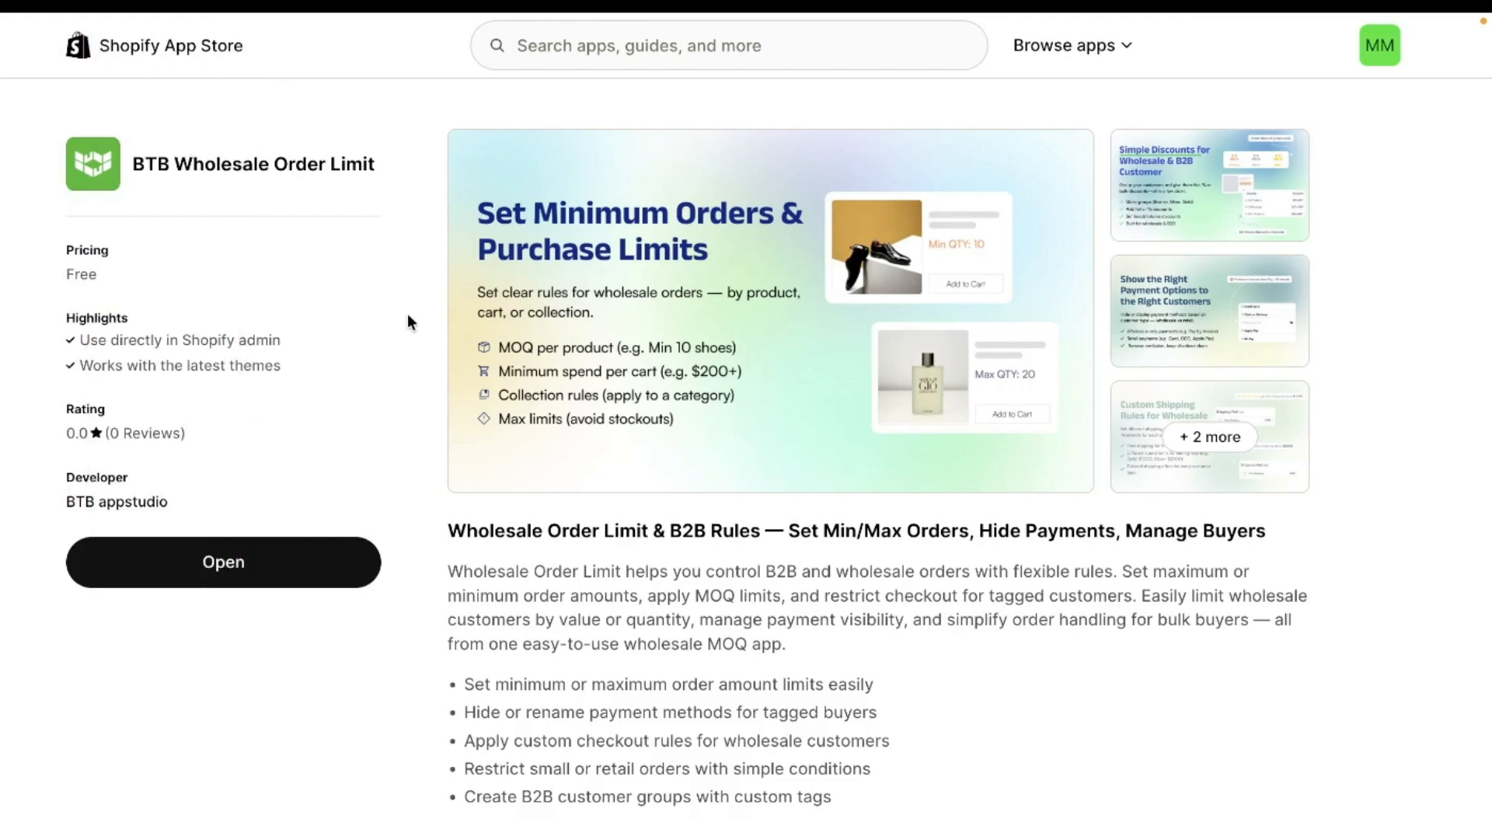
pyautogui.moveTo(3, 241)
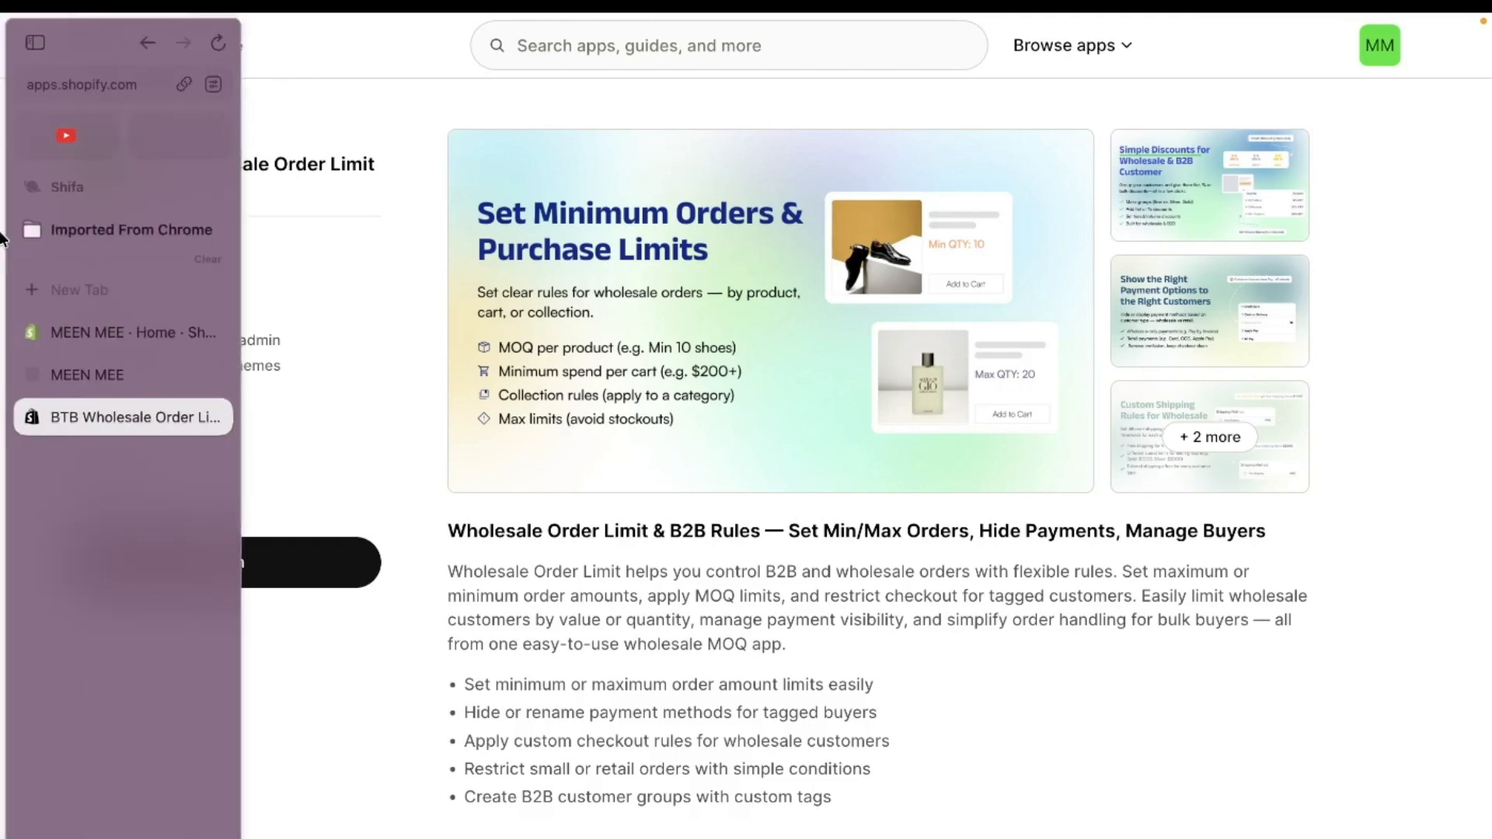
pyautogui.click(95, 335)
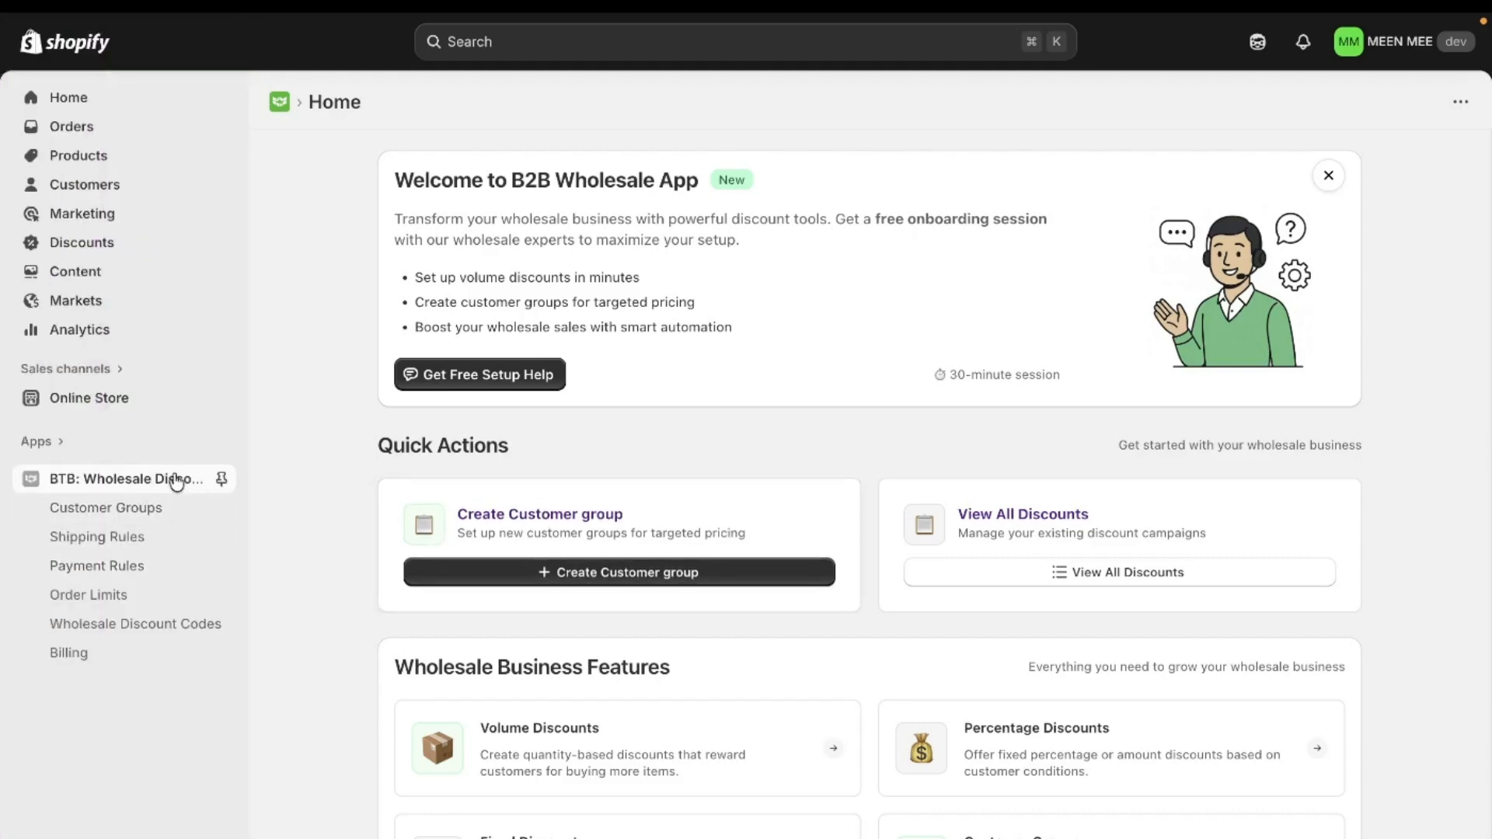
# - Open Order Limits and start a new rule of the Collection limit type
pyautogui.scroll(-3, 642, 715)
pyautogui.scroll(-3, 642, 715)
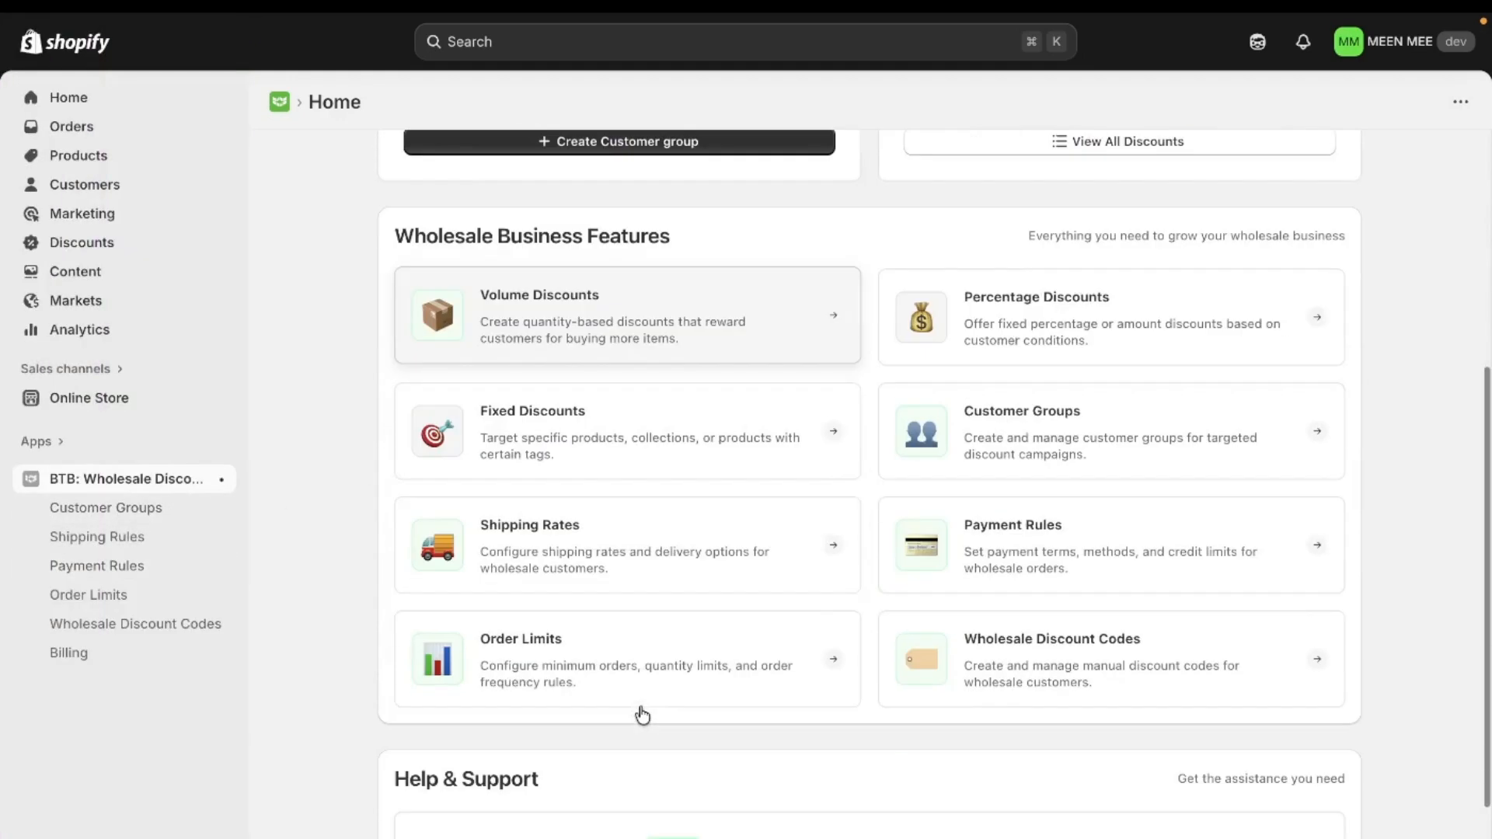
pyautogui.click(615, 659)
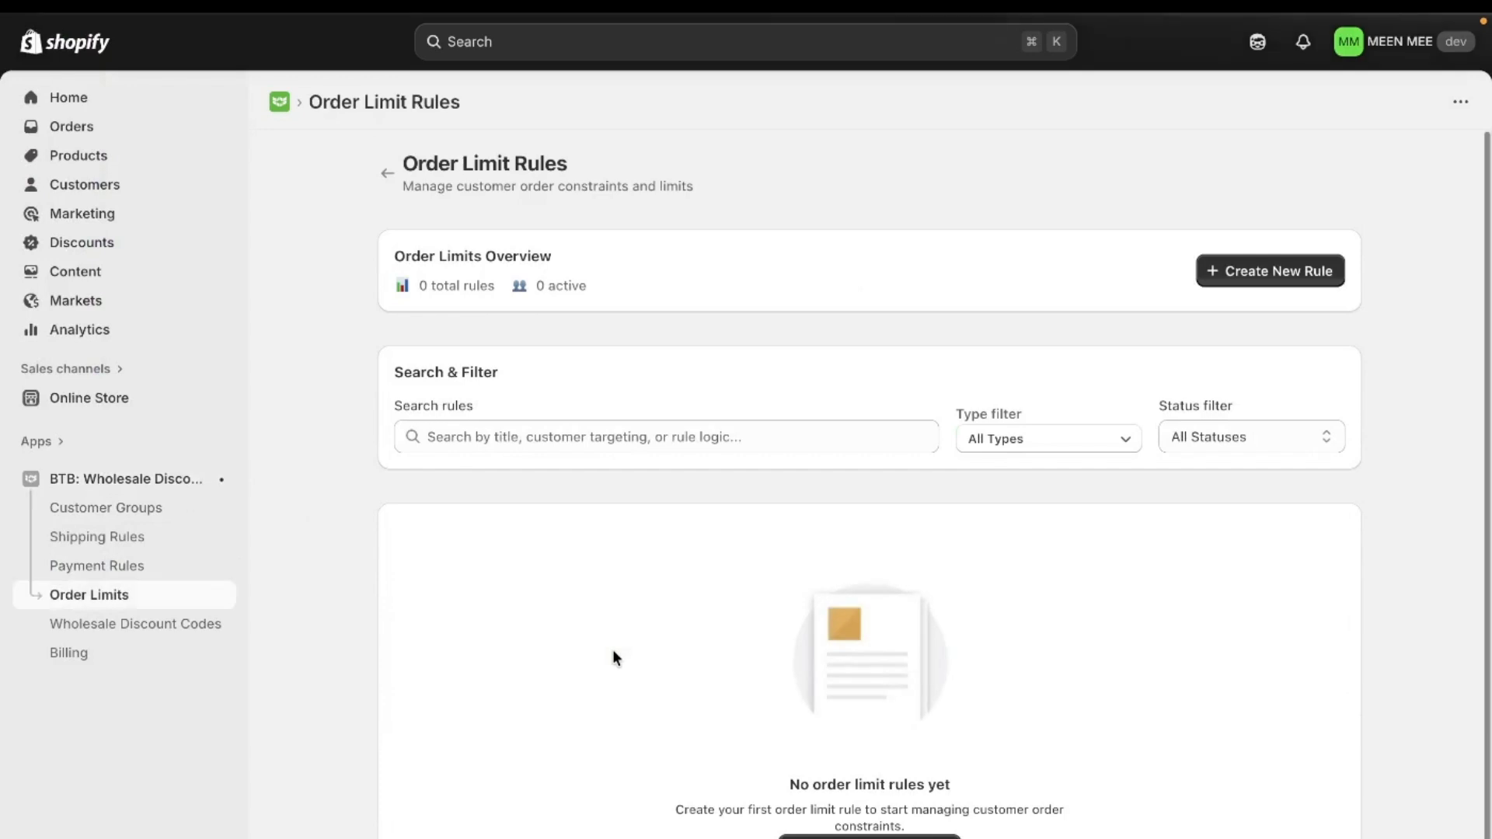
pyautogui.click(1273, 276)
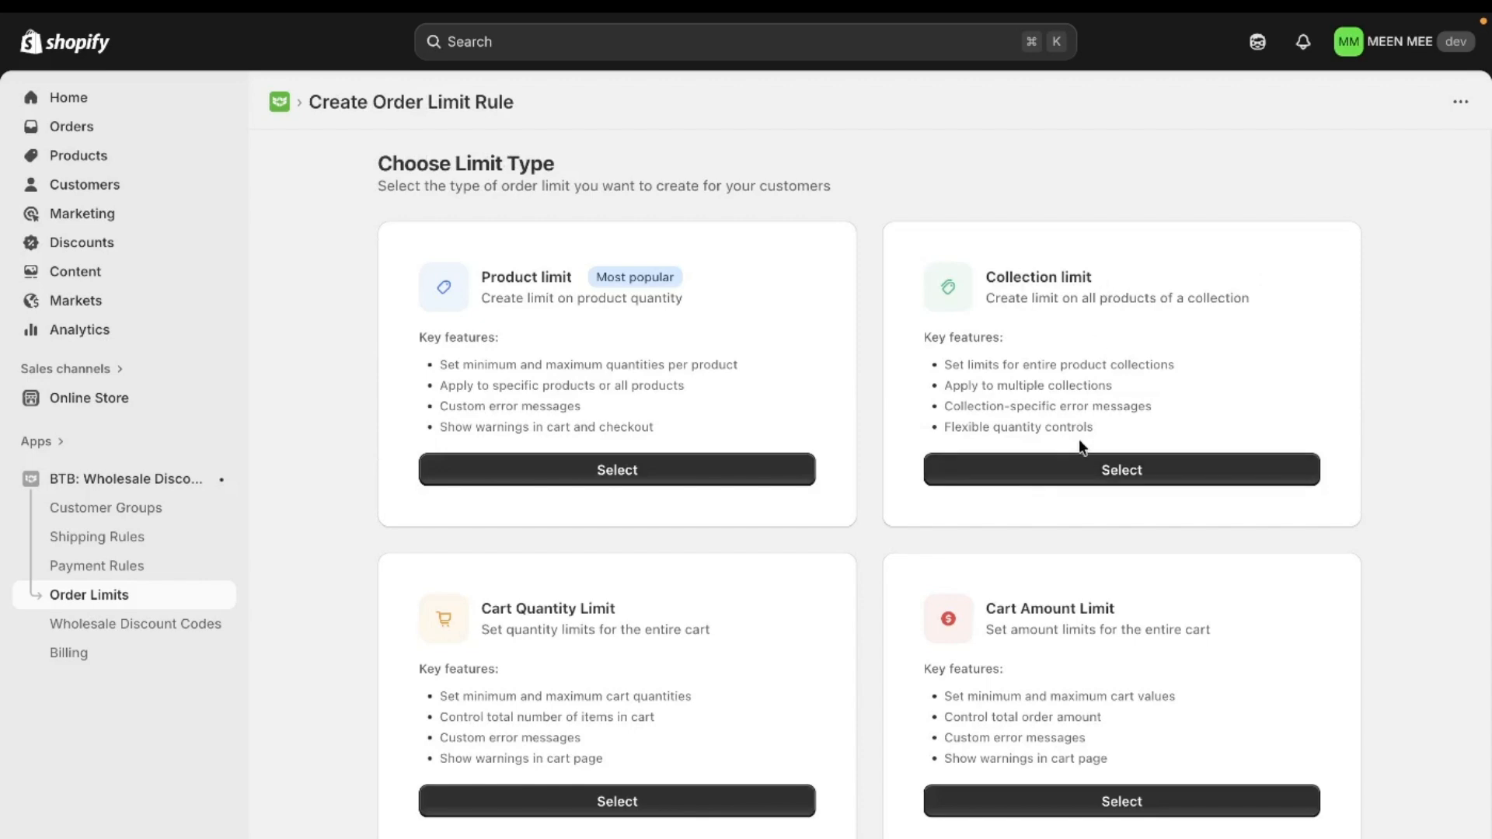
pyautogui.click(1062, 472)
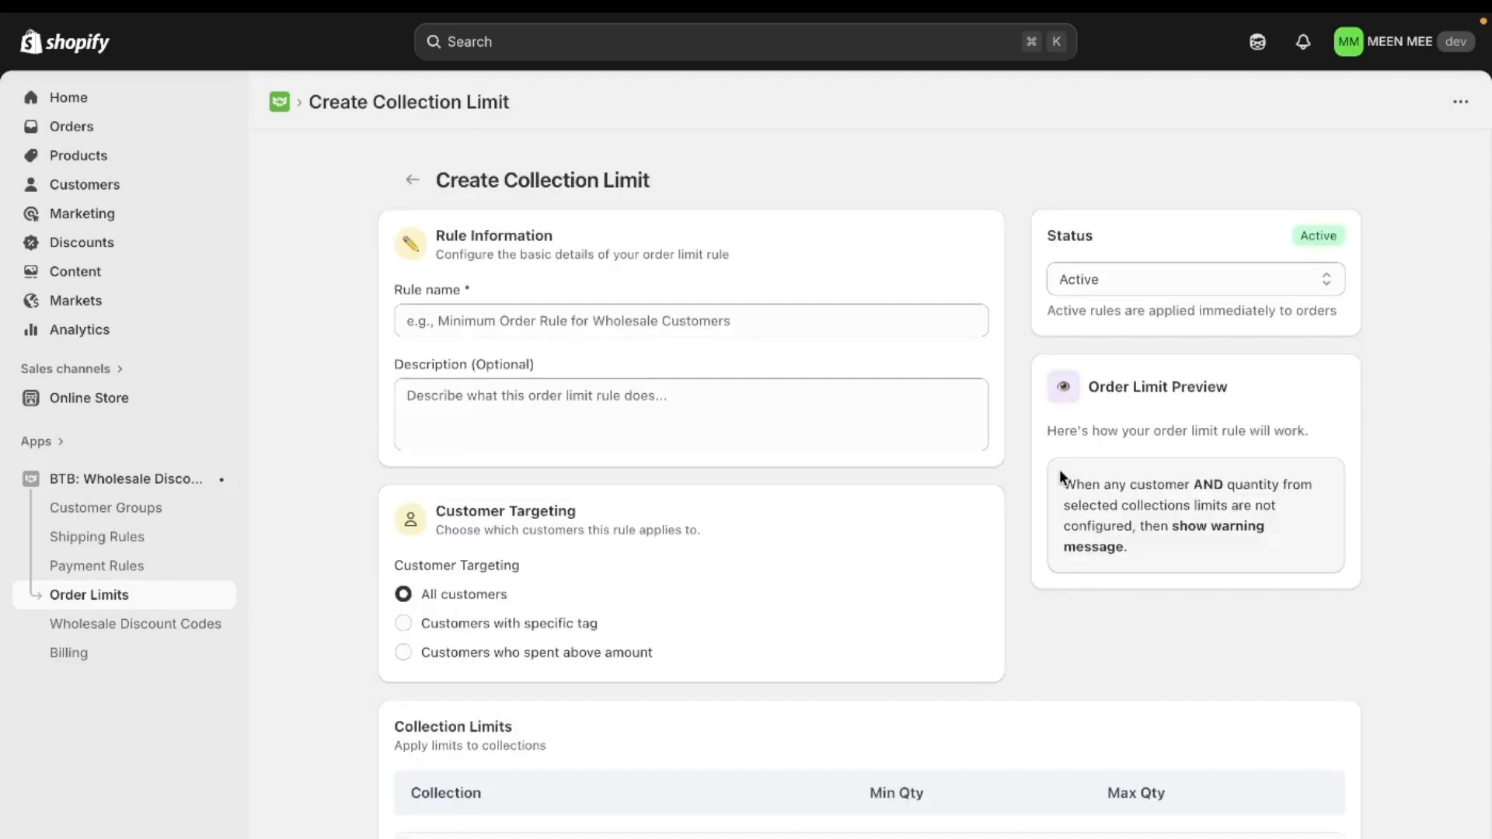
# - Name the rule 'Minimum and Maximum Rule set for Winter Collection'
pyautogui.click(600, 322)
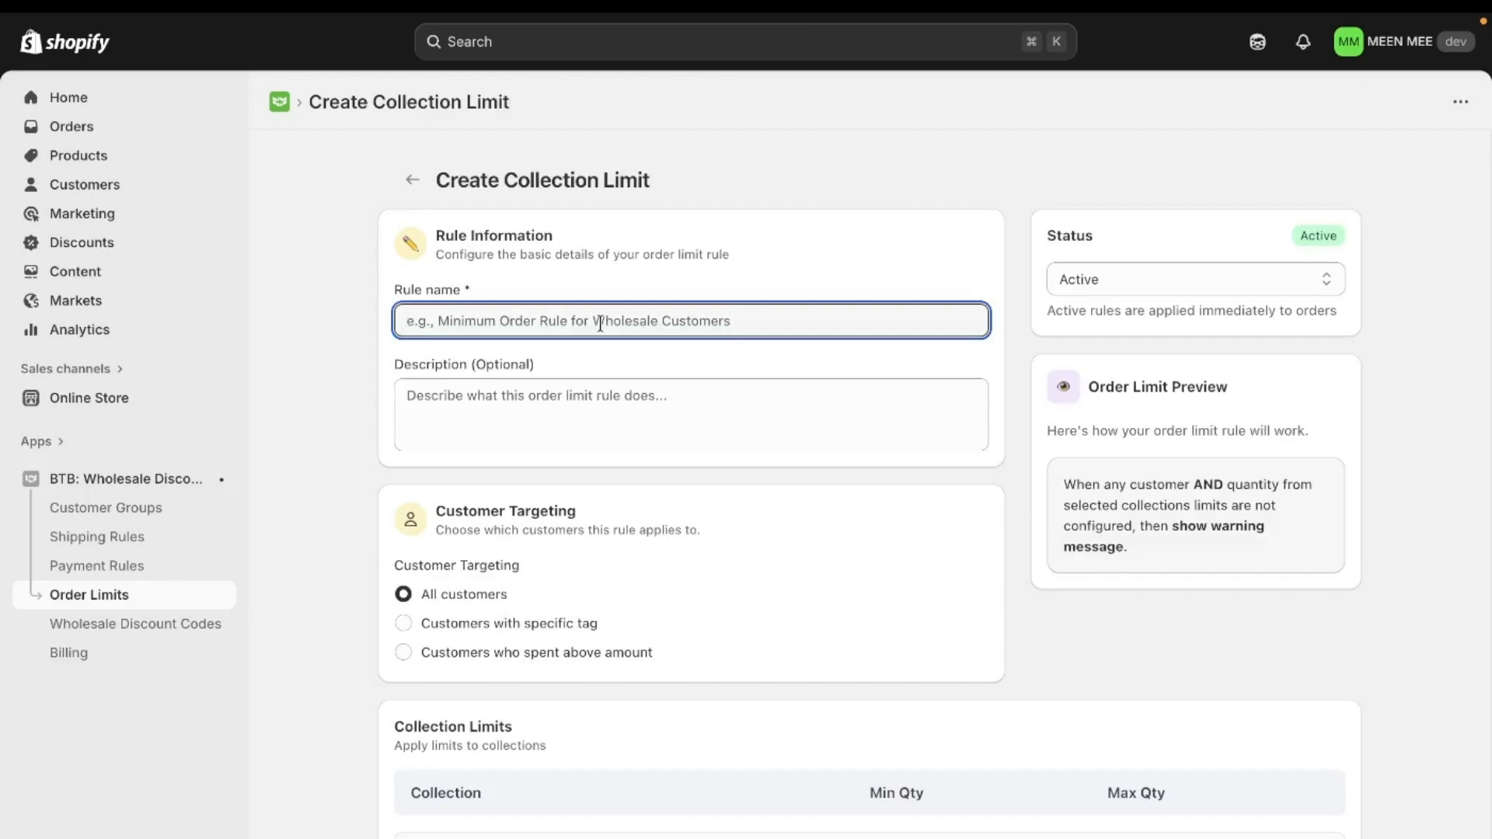
pyautogui.press('capslock')
pyautogui.write('Minimum ')
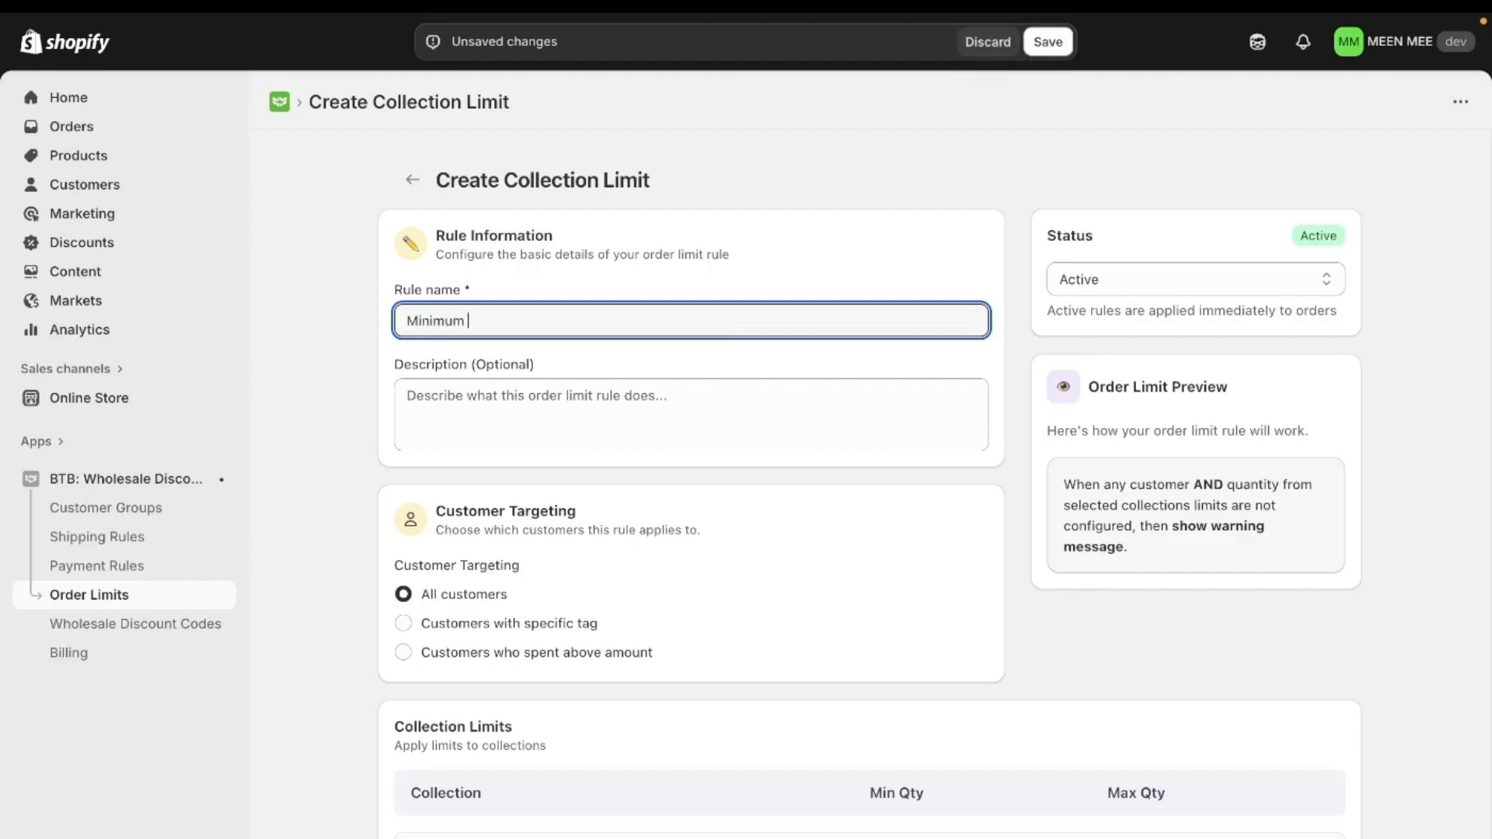
pyautogui.write('and Maximum')
pyautogui.press('capslock')
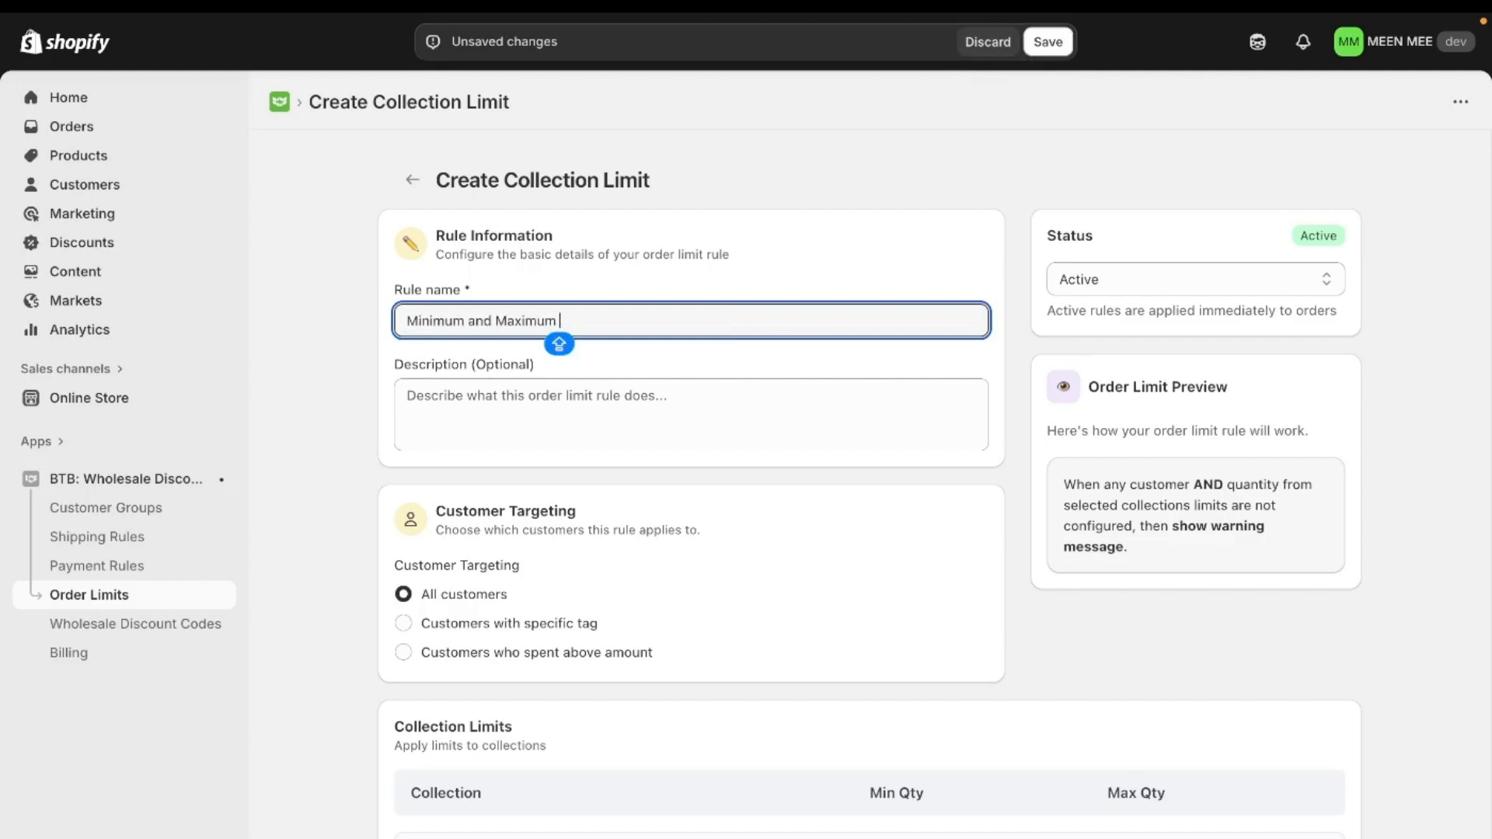
pyautogui.write('Rule set for')
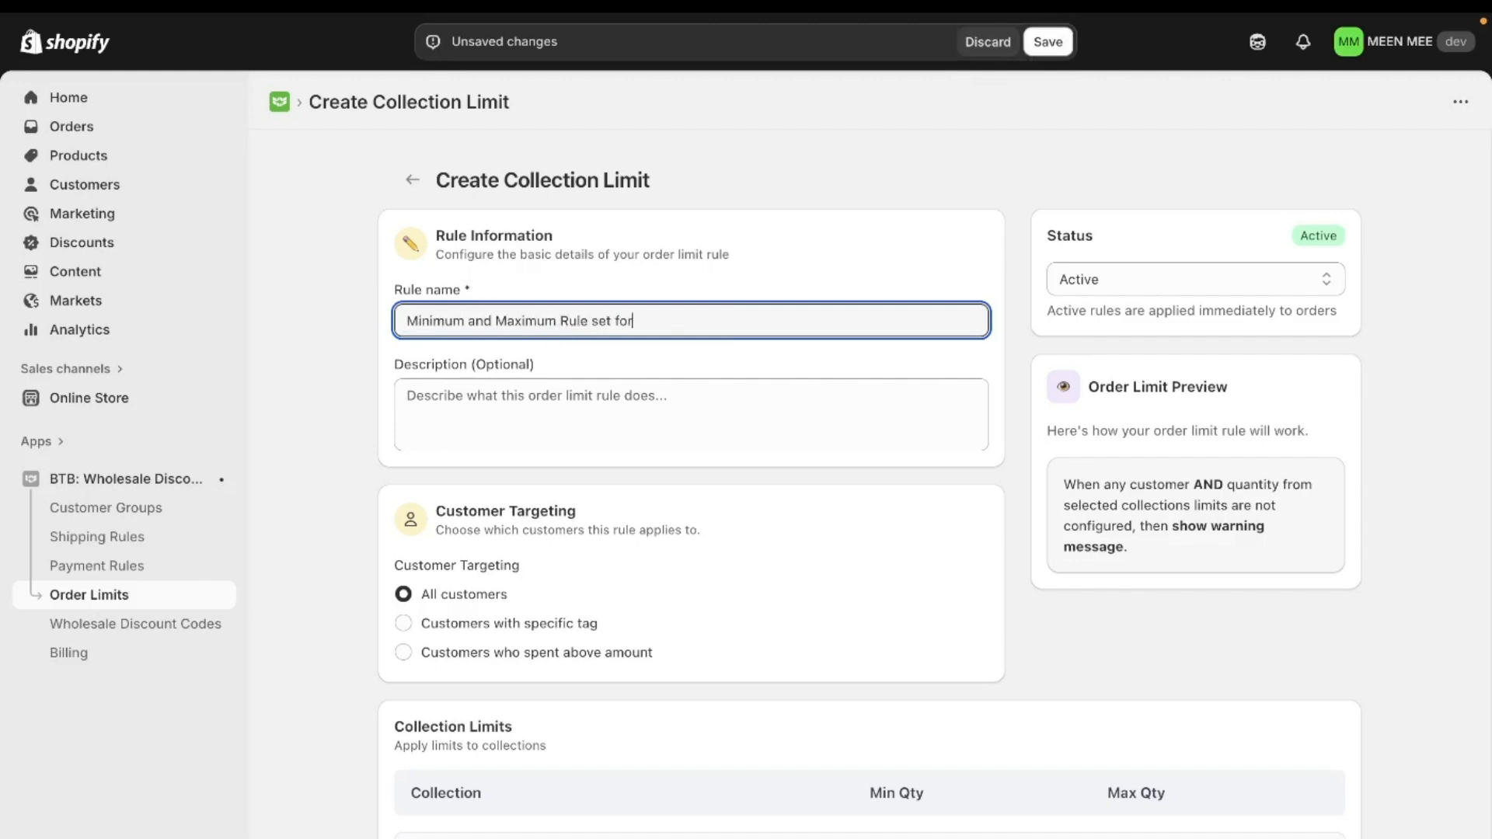
pyautogui.write(' Winter Collection')
# - Enter the description 'Rule set for Winter Collection As Minimum quantity of 10 & Maximum of 50 For All the Wholesale Customers'
pyautogui.click(721, 358)
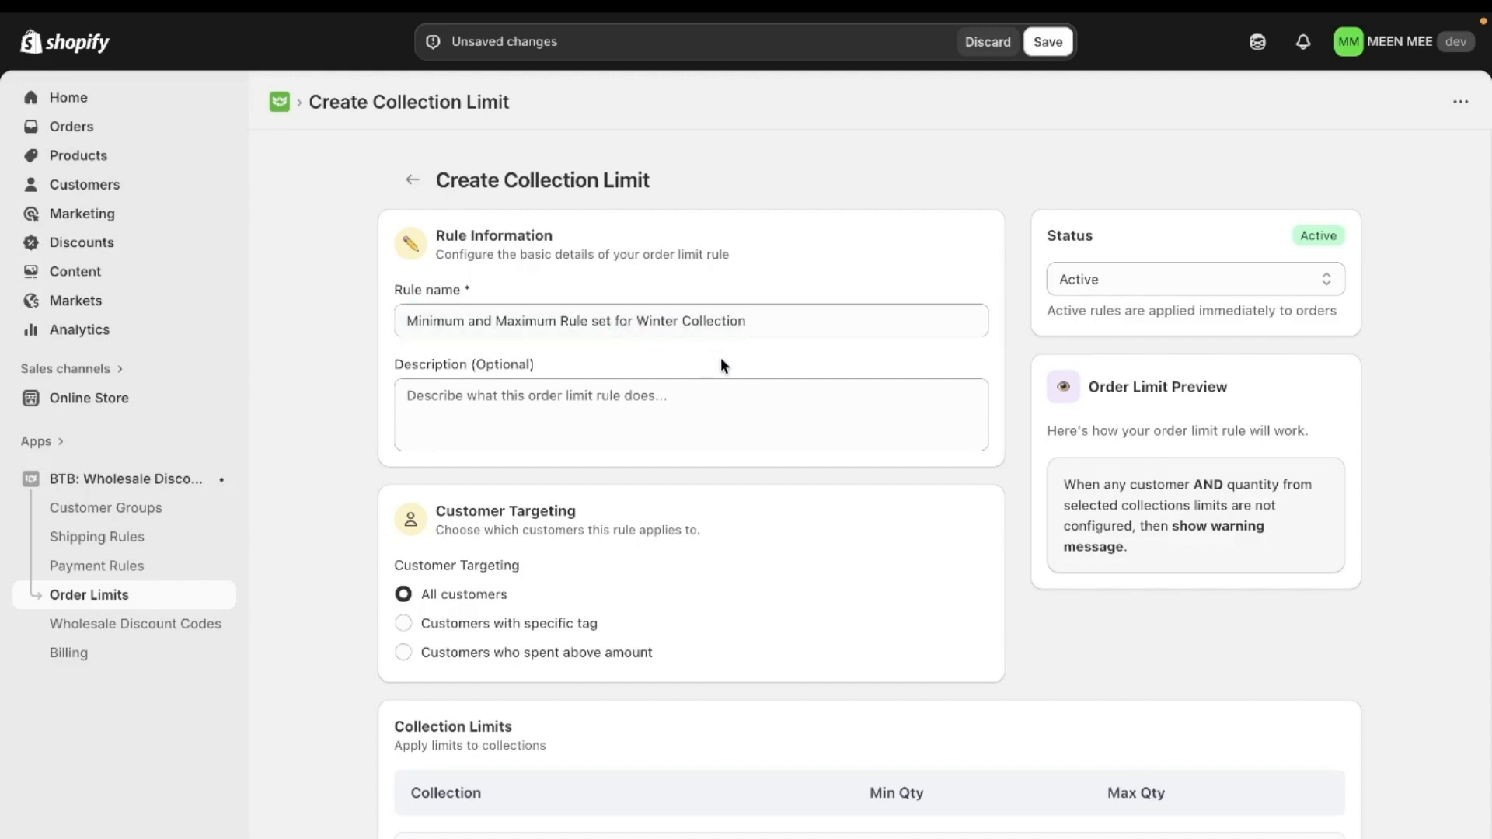
pyautogui.scroll(-1, 721, 363)
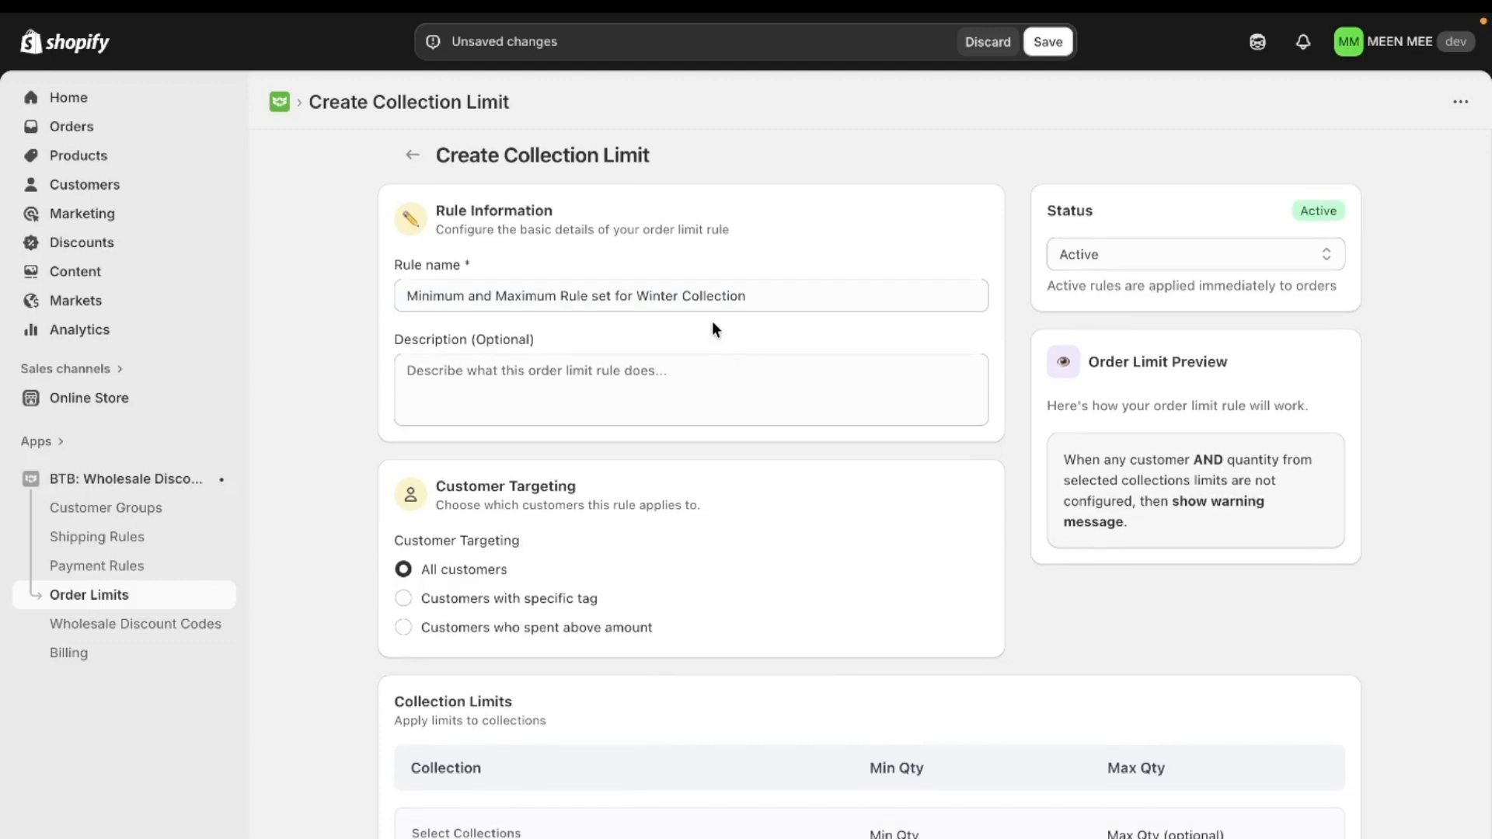
pyautogui.scroll(-1, 712, 322)
pyautogui.click(669, 359)
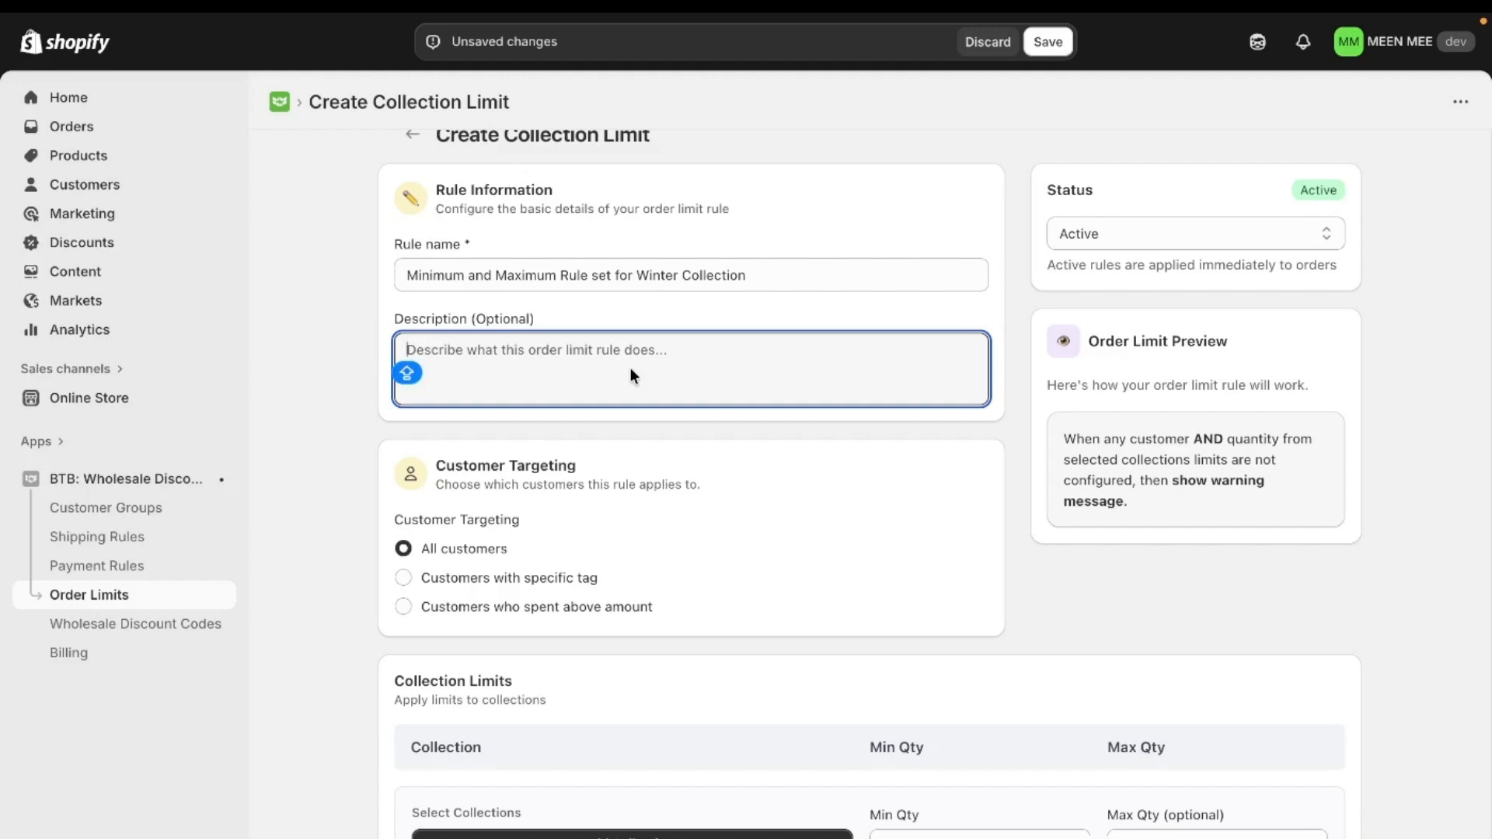
pyautogui.write('Rule ')
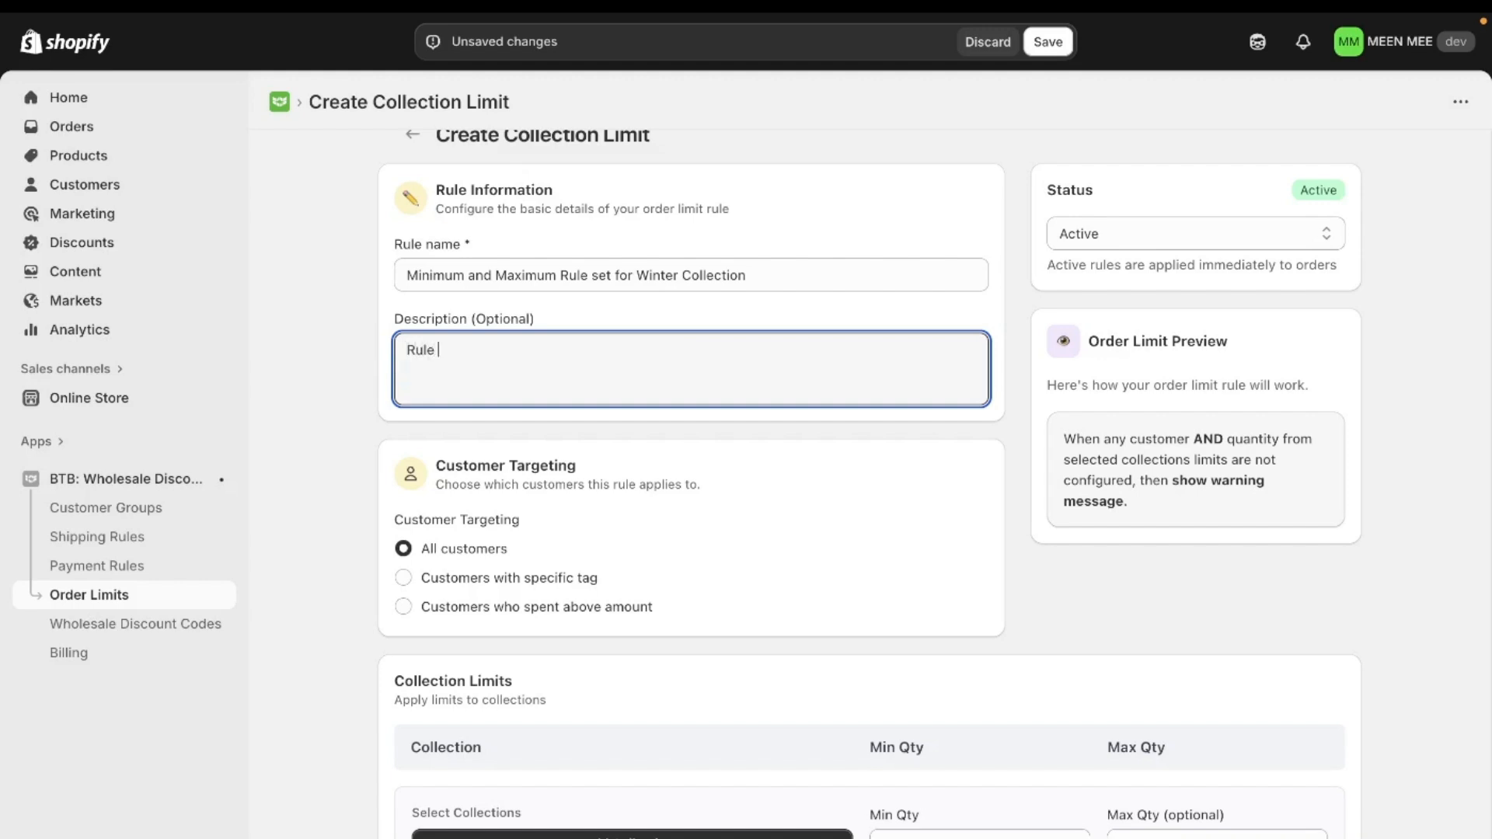
pyautogui.write('set for Winter Ci')
pyautogui.press('BackSpace')
pyautogui.write('ollection')
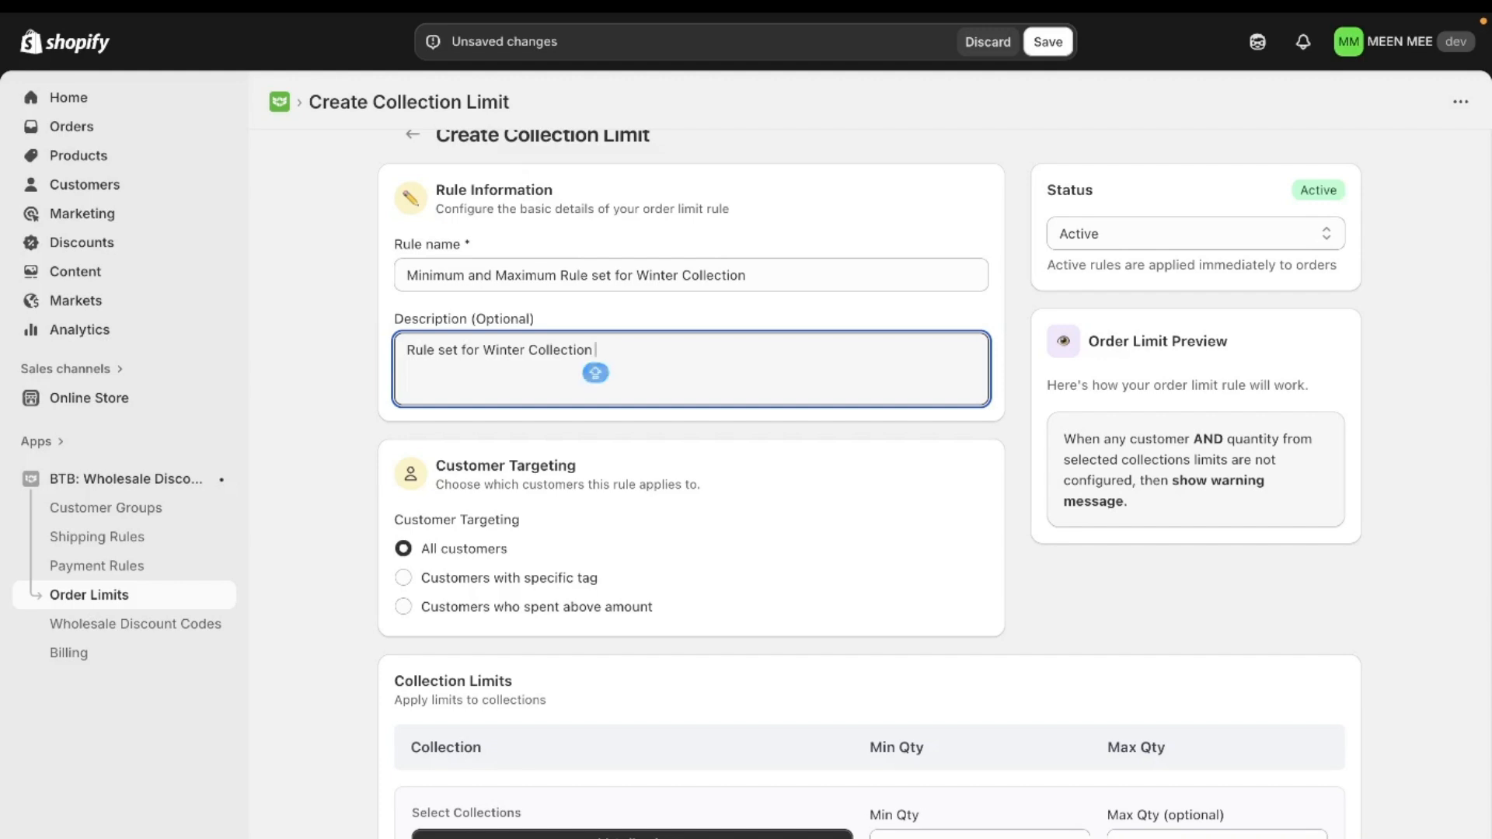
pyautogui.write(' As Minimum ')
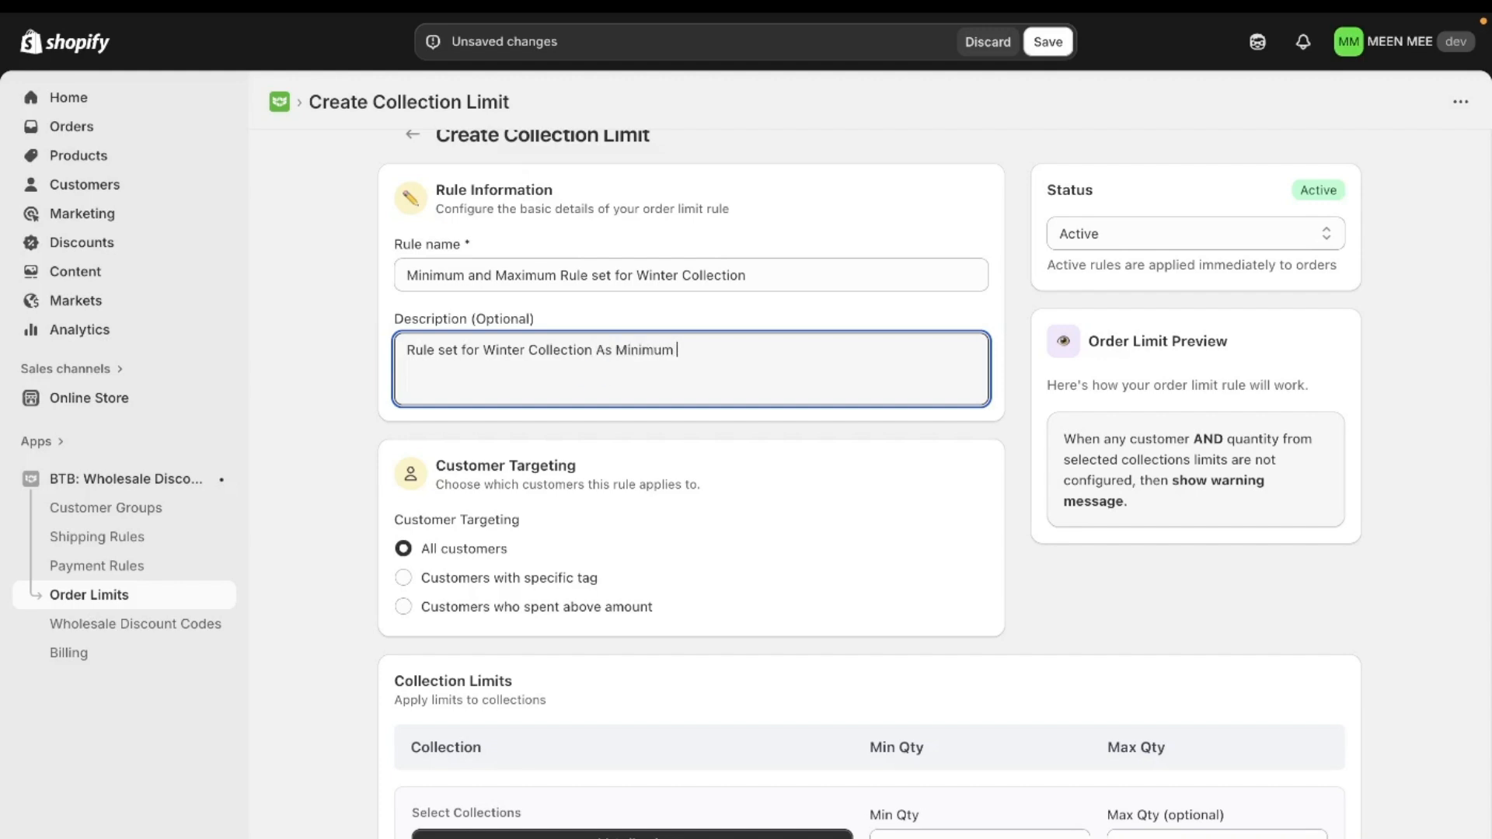
pyautogui.write('quantity')
pyautogui.press('BackSpace')
pyautogui.write('y of 10 & Maximum ')
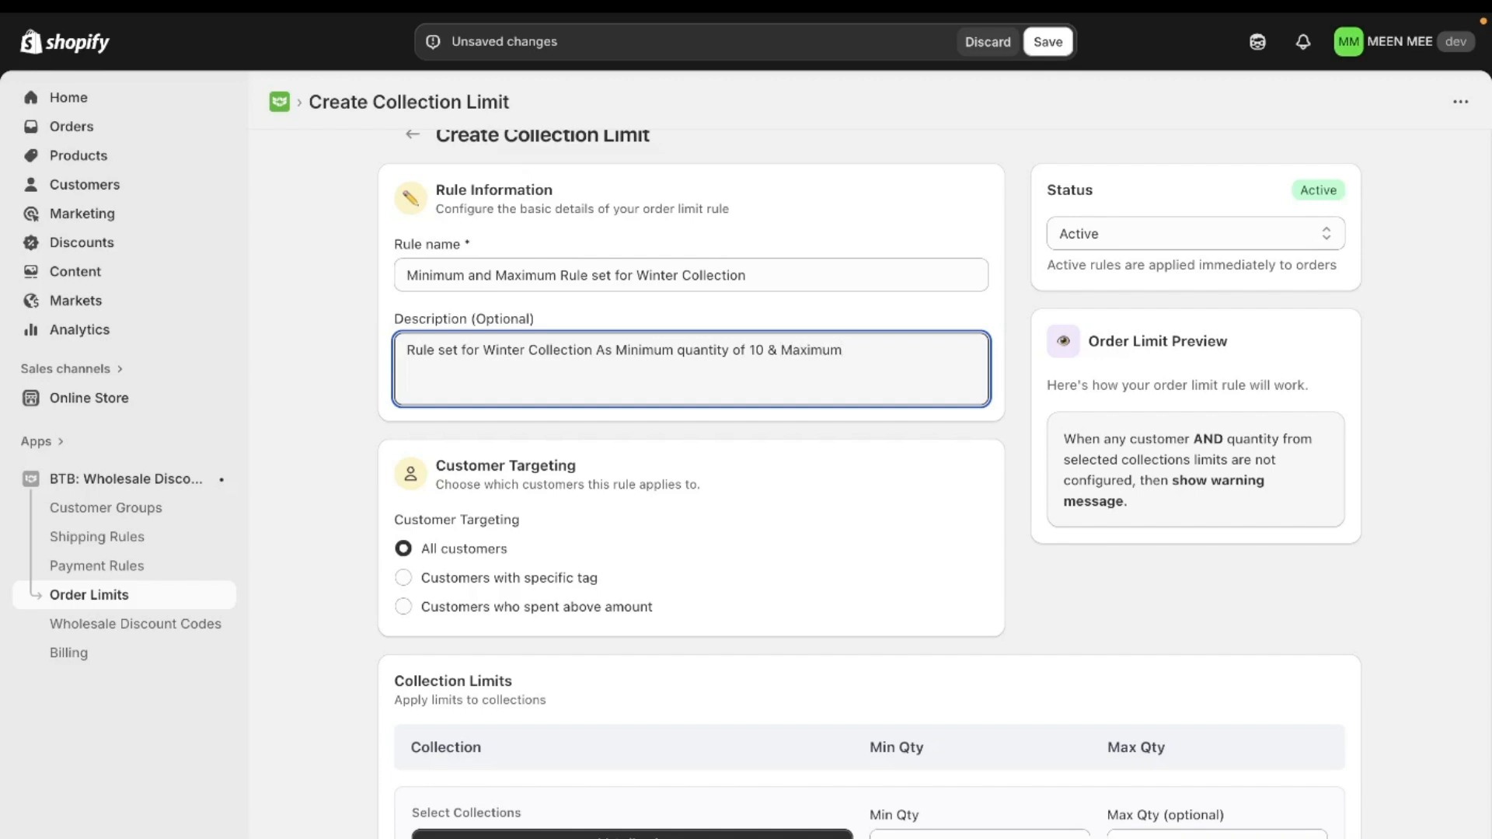
pyautogui.write('of 50 For all th')
pyautogui.press('BackSpace')
pyautogui.press('BackSpace')
pyautogui.press('BackSpace')
pyautogui.press('BackSpace')
pyautogui.press('BackSpace')
pyautogui.press('BackSpace')
pyautogui.write('All the Wholesale Customers')
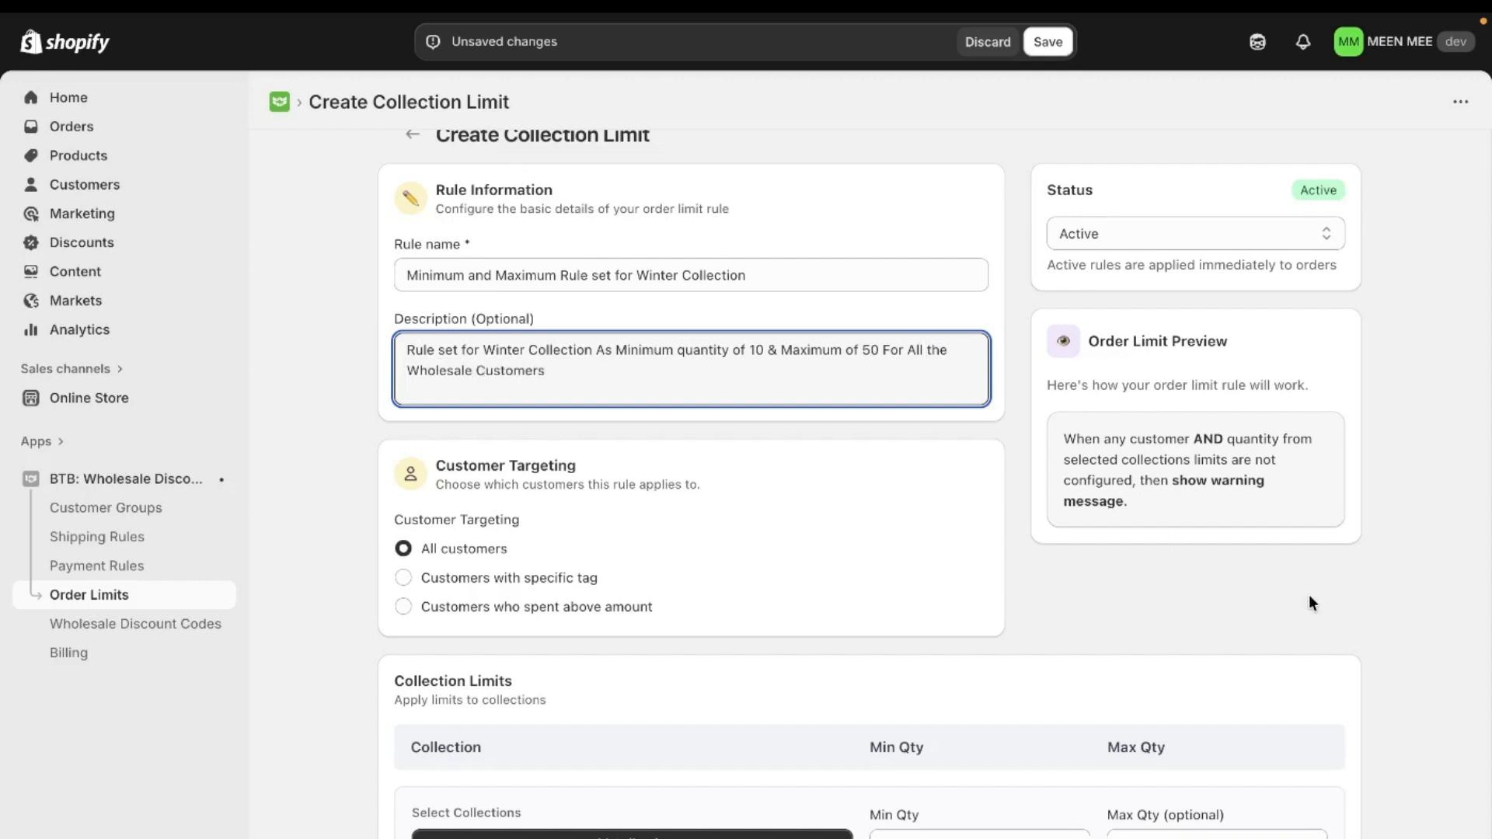
# - Add the Winter Collection to the rule's collection limits
pyautogui.click(1206, 601)
pyautogui.scroll(-1, 872, 528)
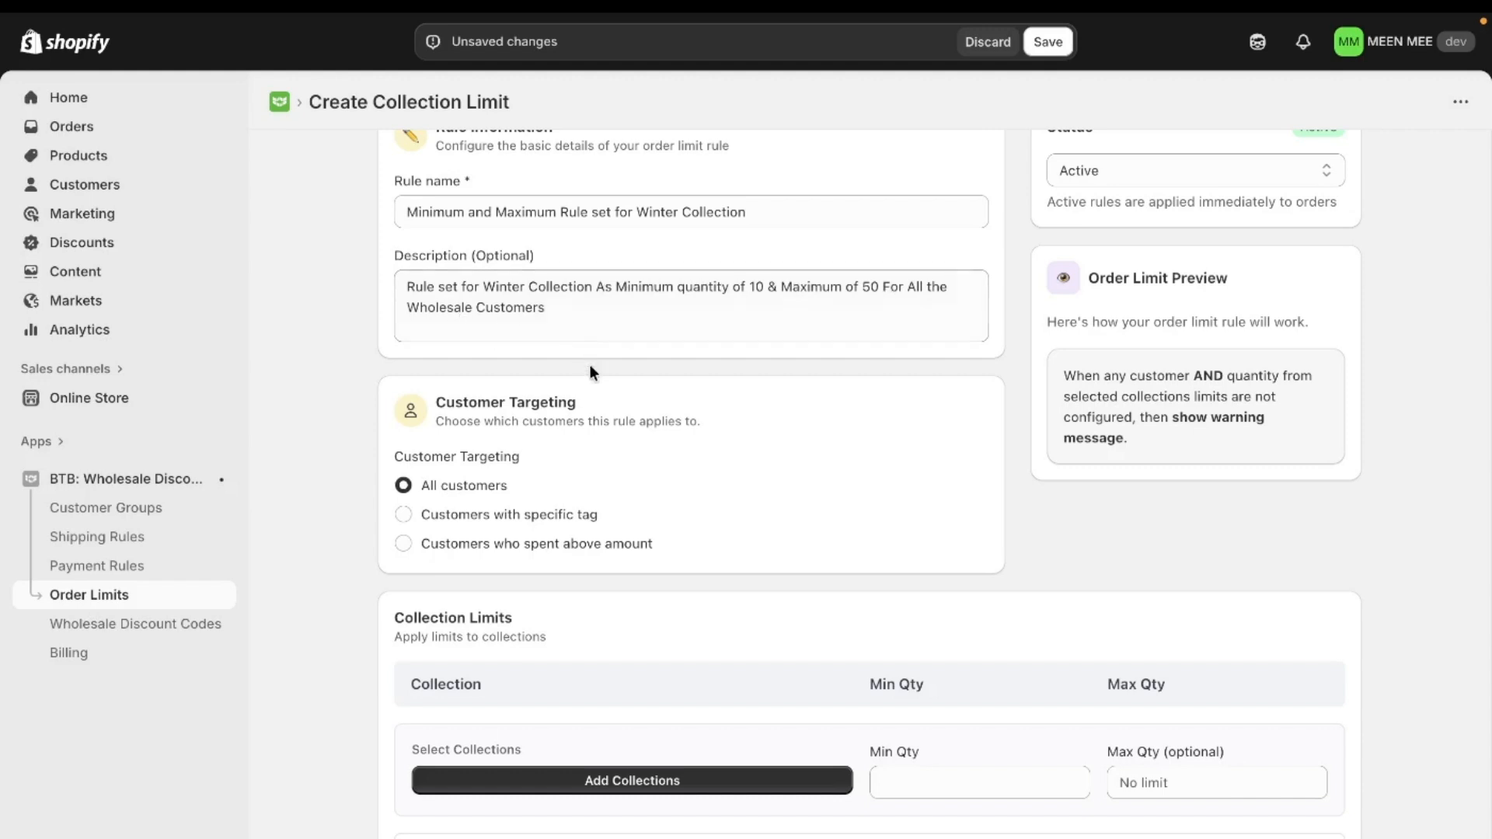
pyautogui.scroll(-1, 590, 365)
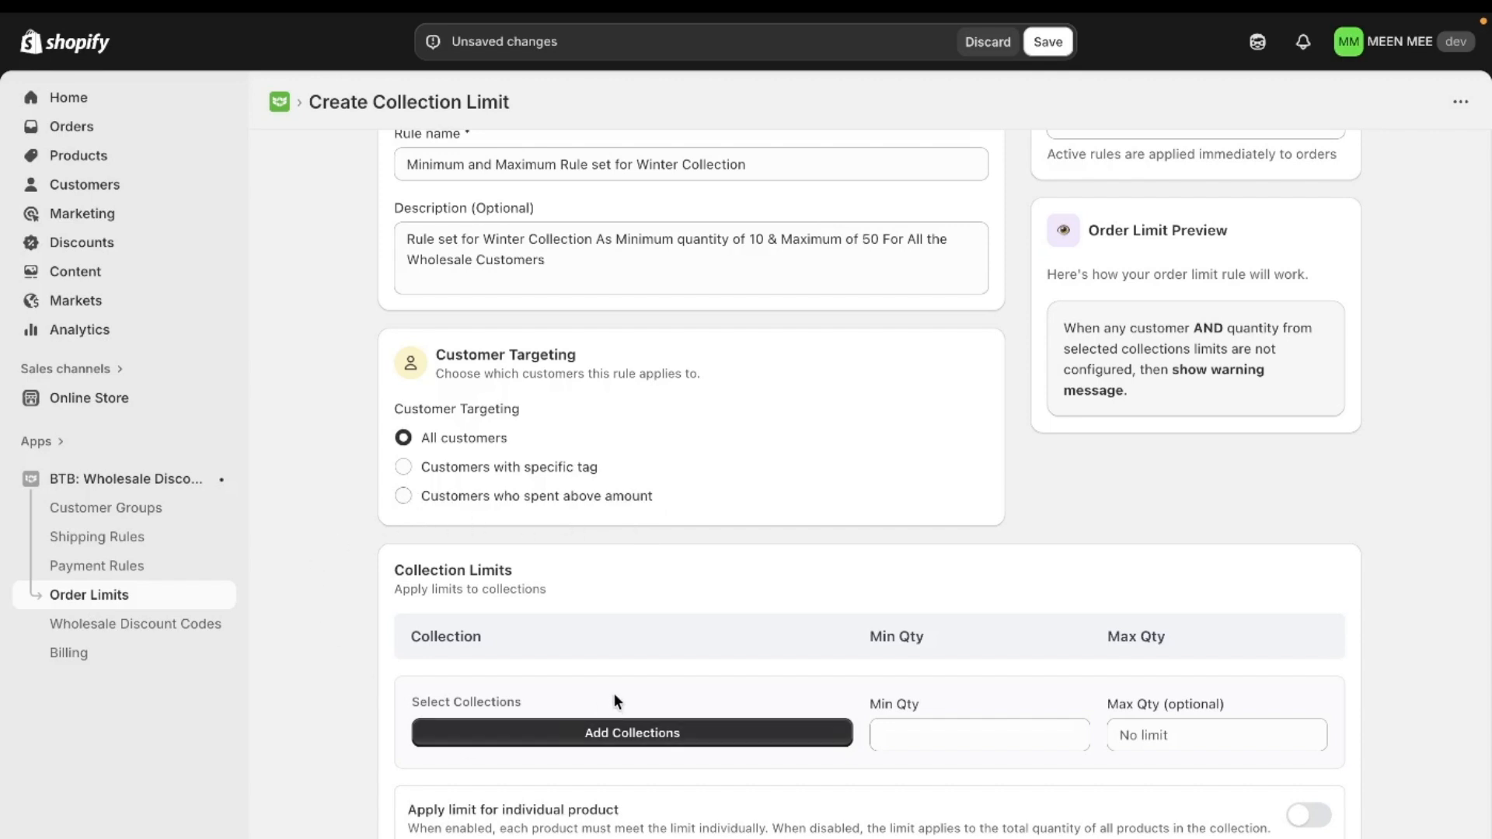
pyautogui.click(631, 742)
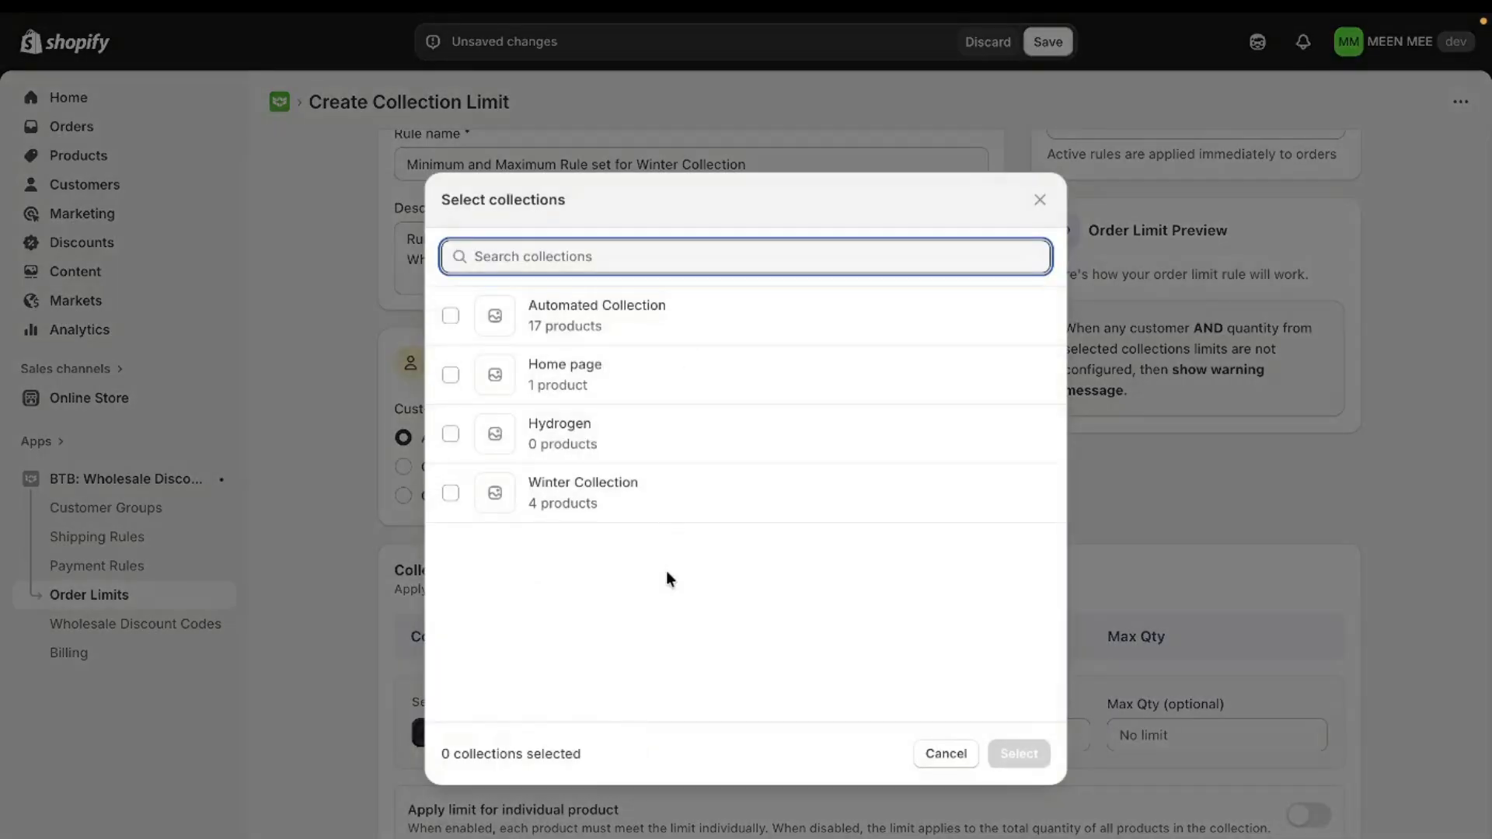
pyautogui.click(663, 509)
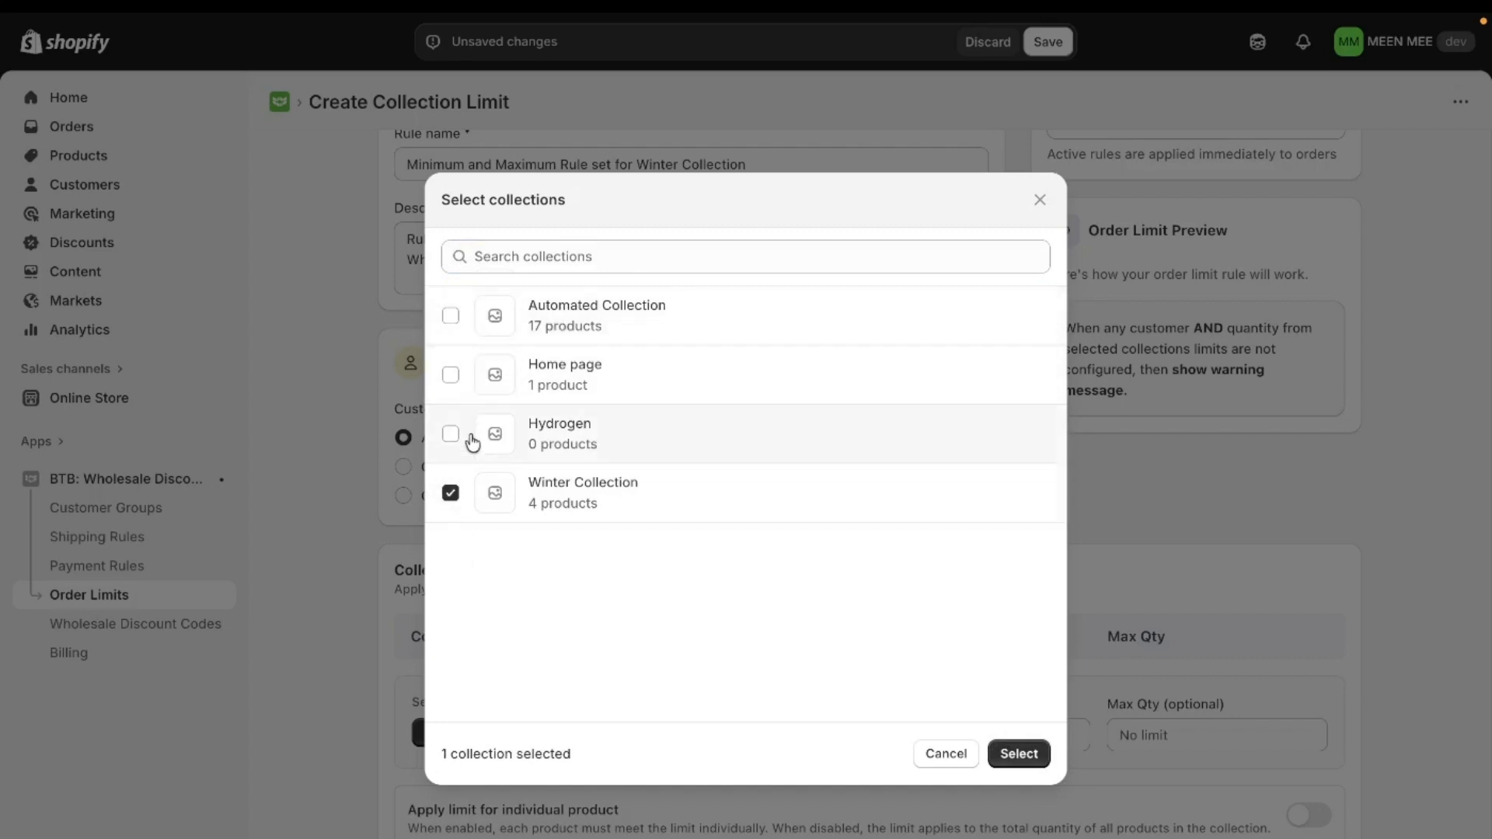
pyautogui.click(1014, 759)
# - Set the Winter Collection's minimum quantity to 10 and maximum quantity to 50
pyautogui.scroll(-1, 1014, 760)
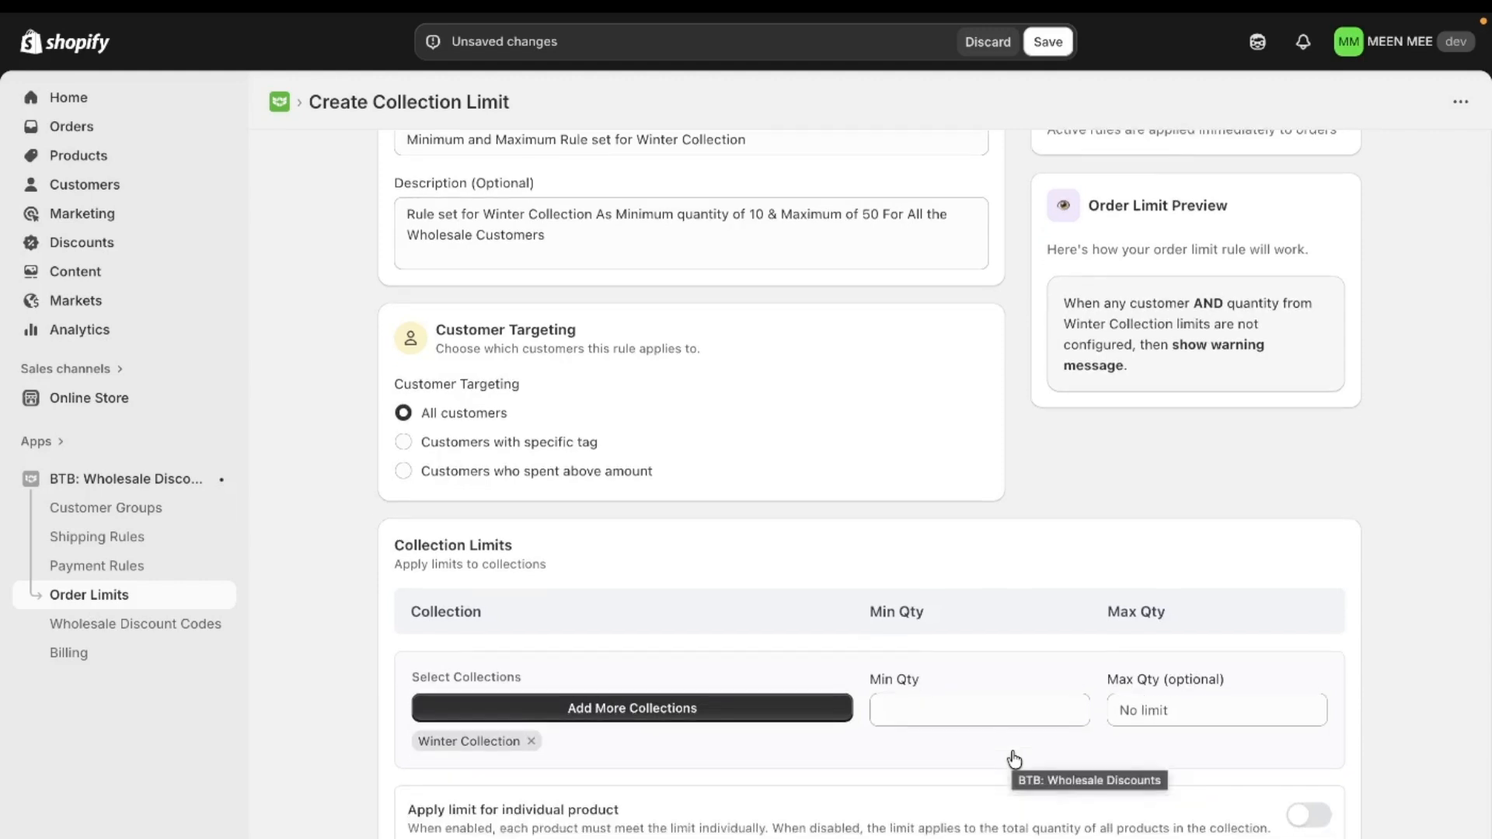
pyautogui.click(984, 710)
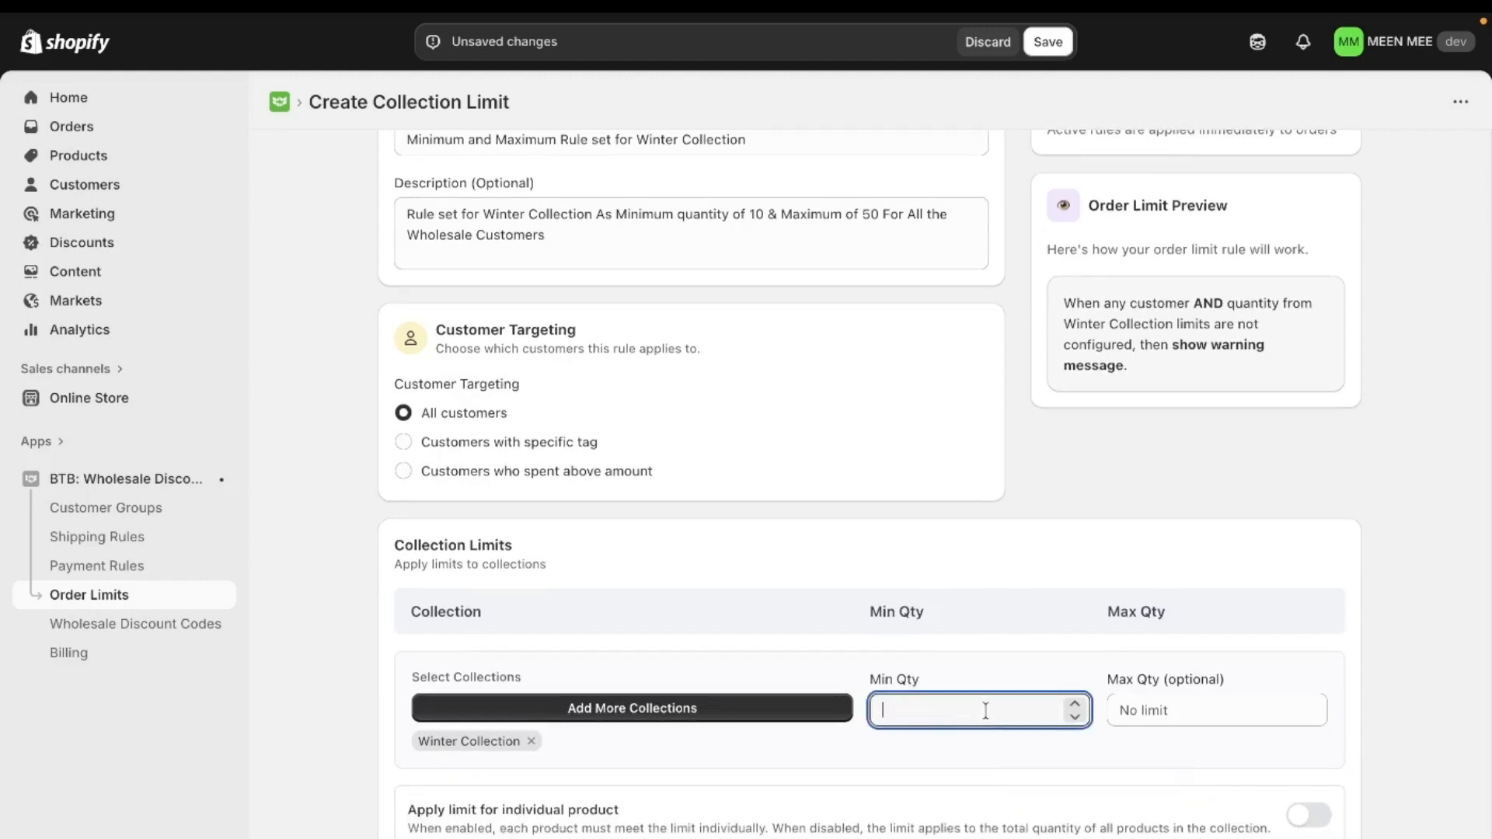
pyautogui.write('10')
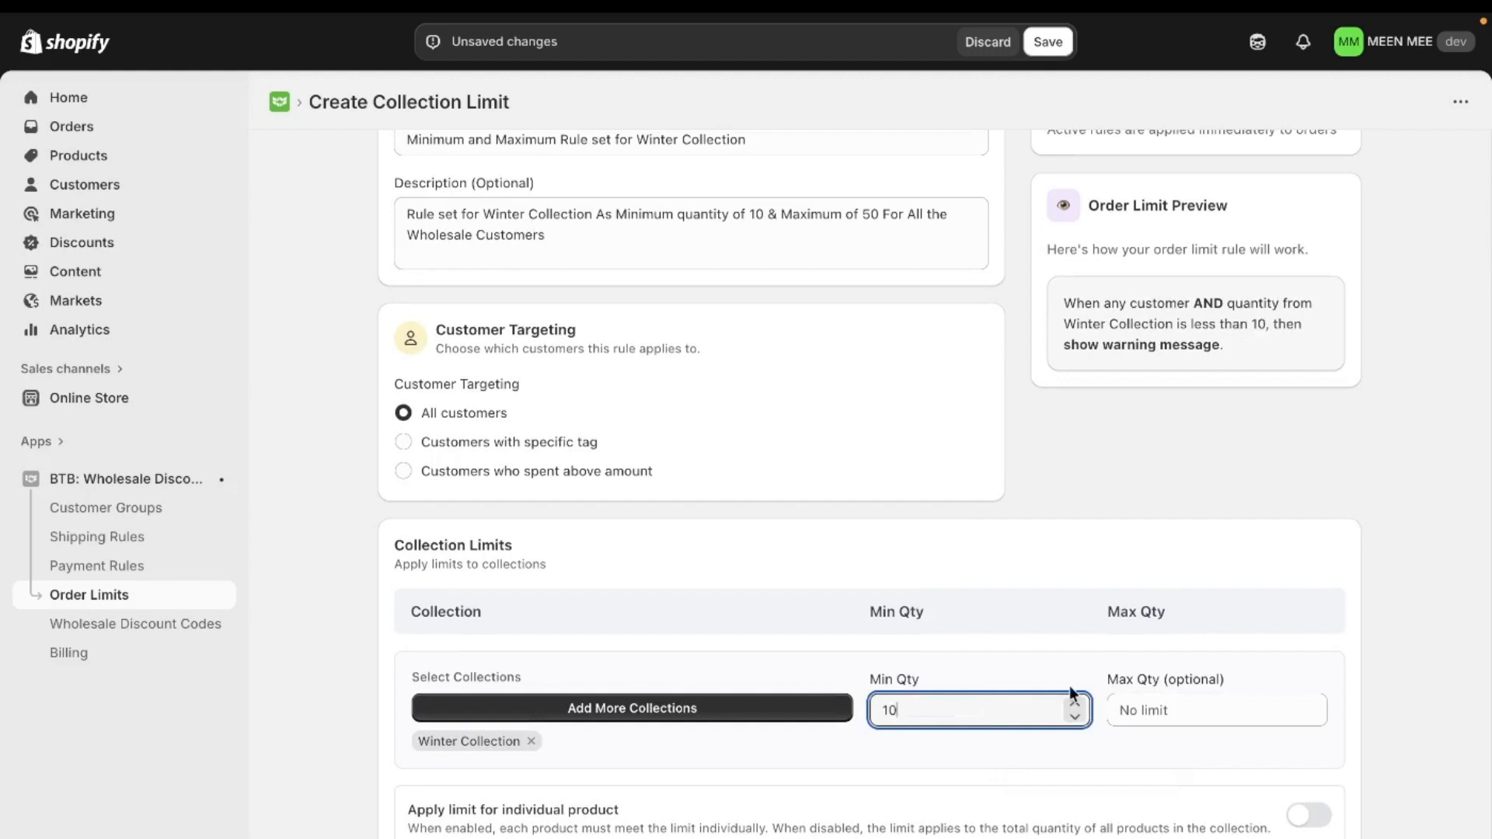
pyautogui.click(1164, 710)
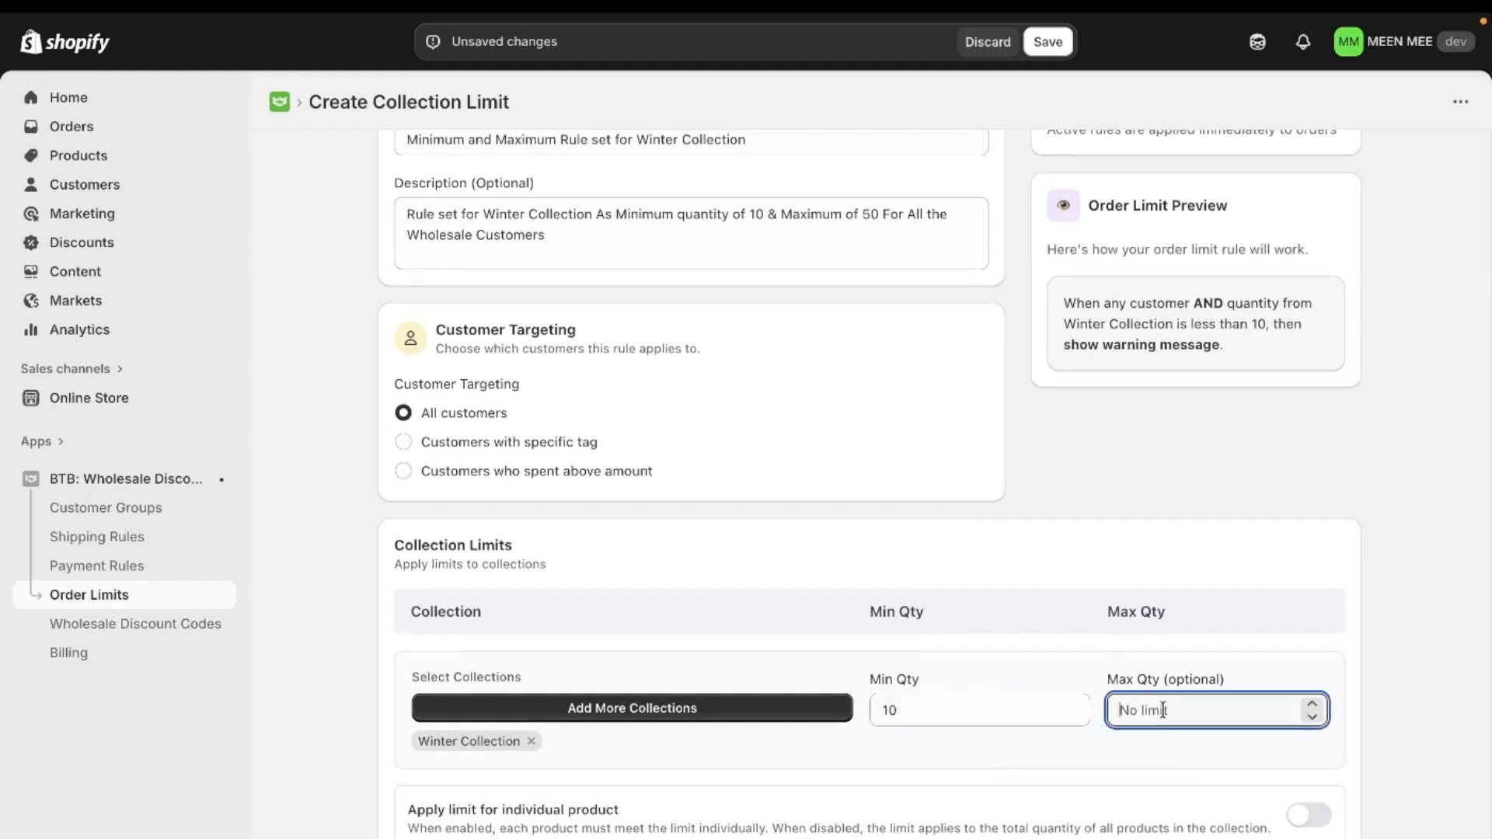
pyautogui.write('50')
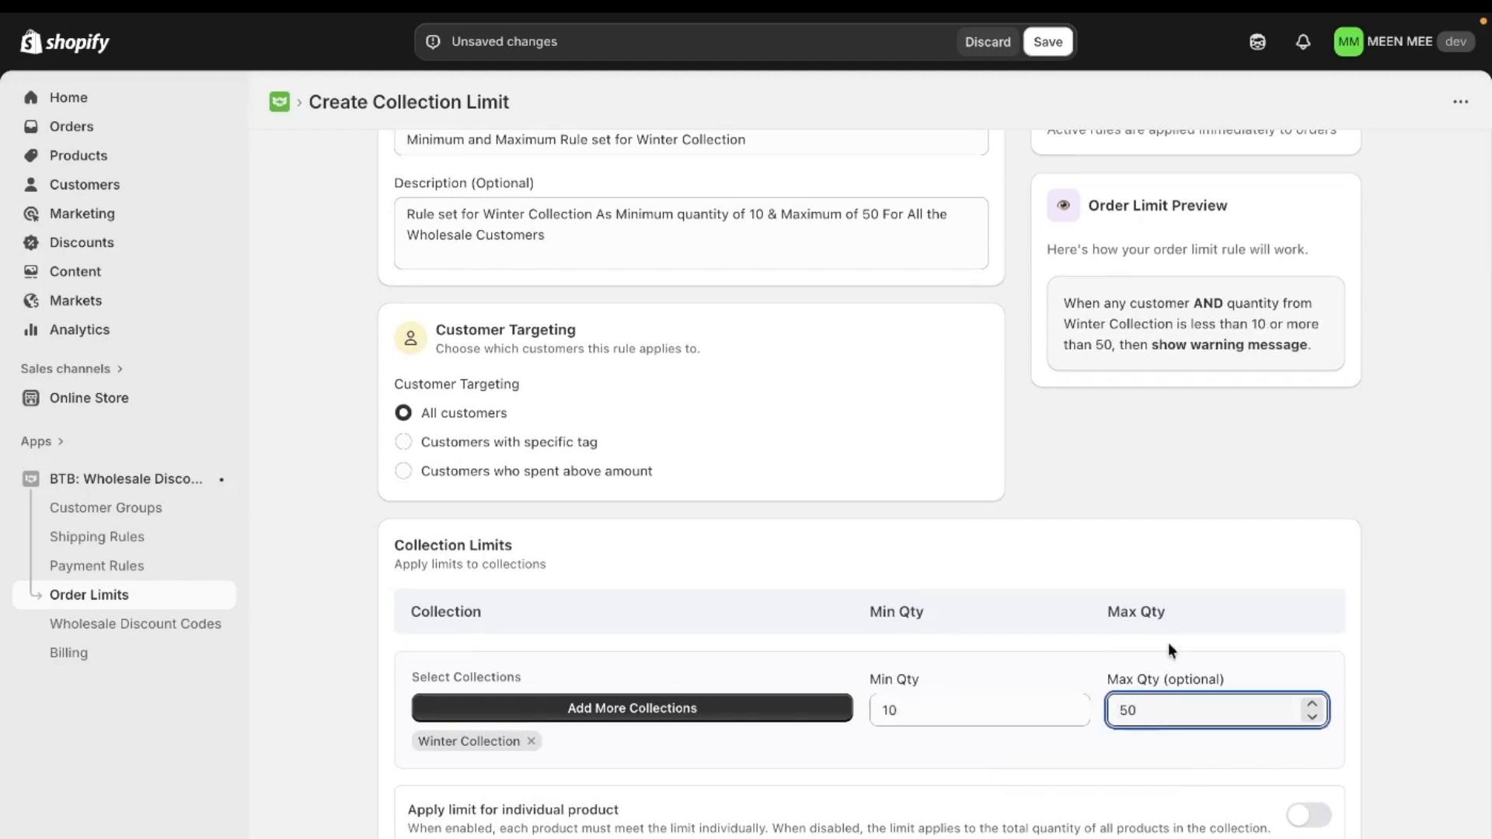
pyautogui.click(1226, 521)
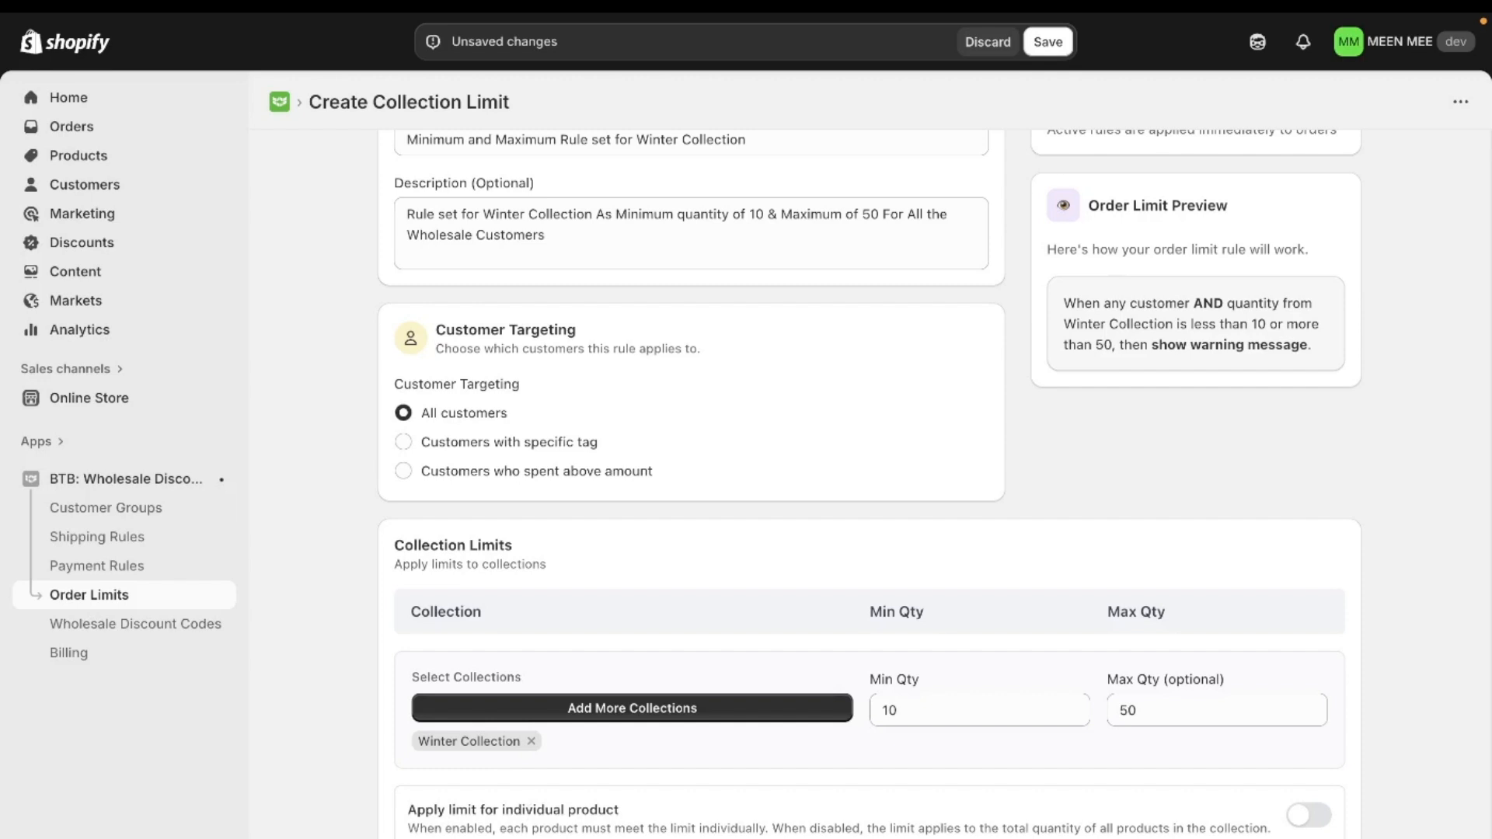
pyautogui.click(1302, 823)
pyautogui.click(1303, 827)
pyautogui.scroll(-5, 509, 833)
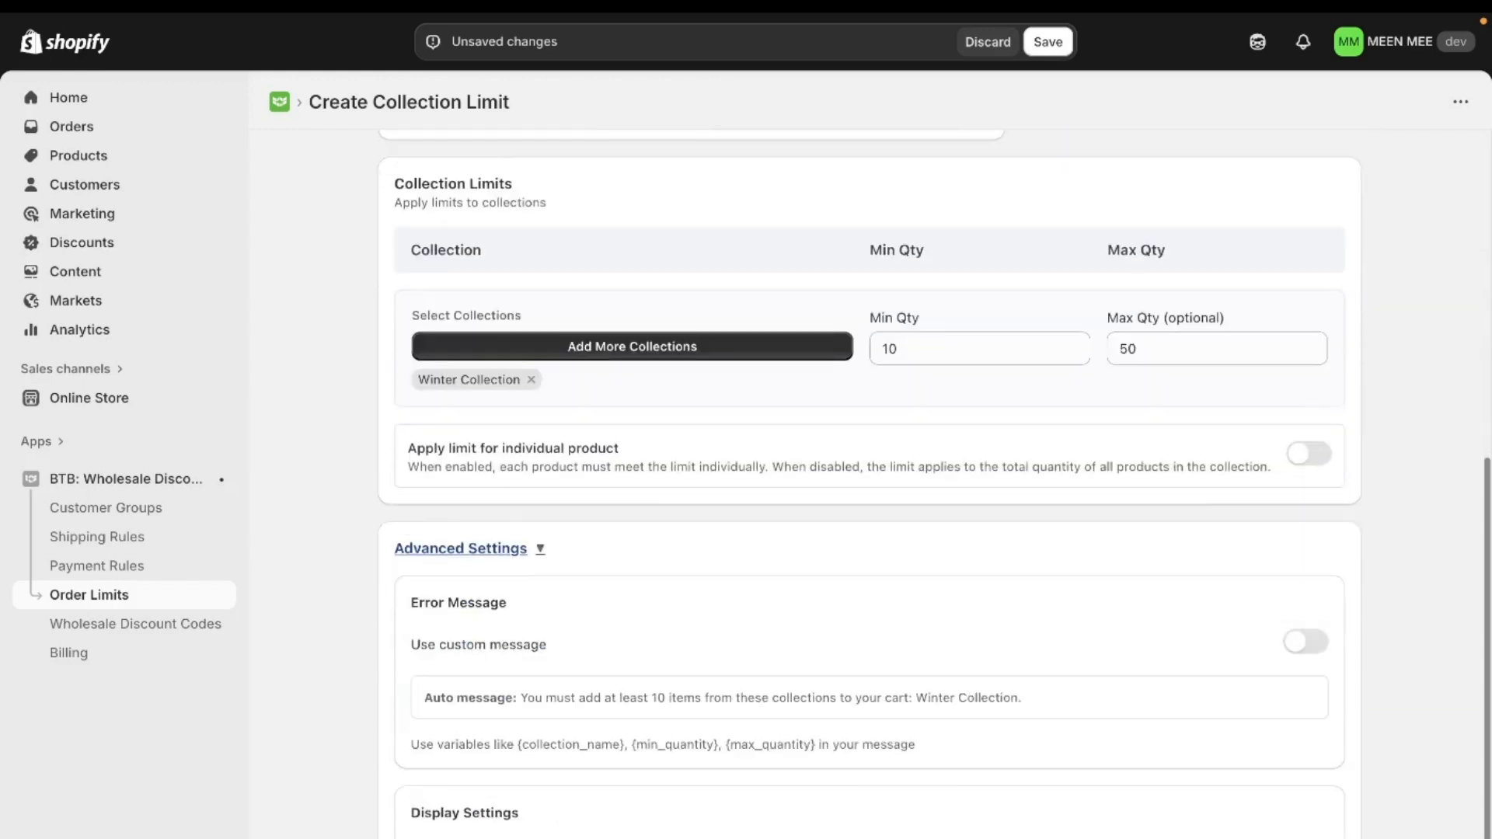
pyautogui.click(1300, 643)
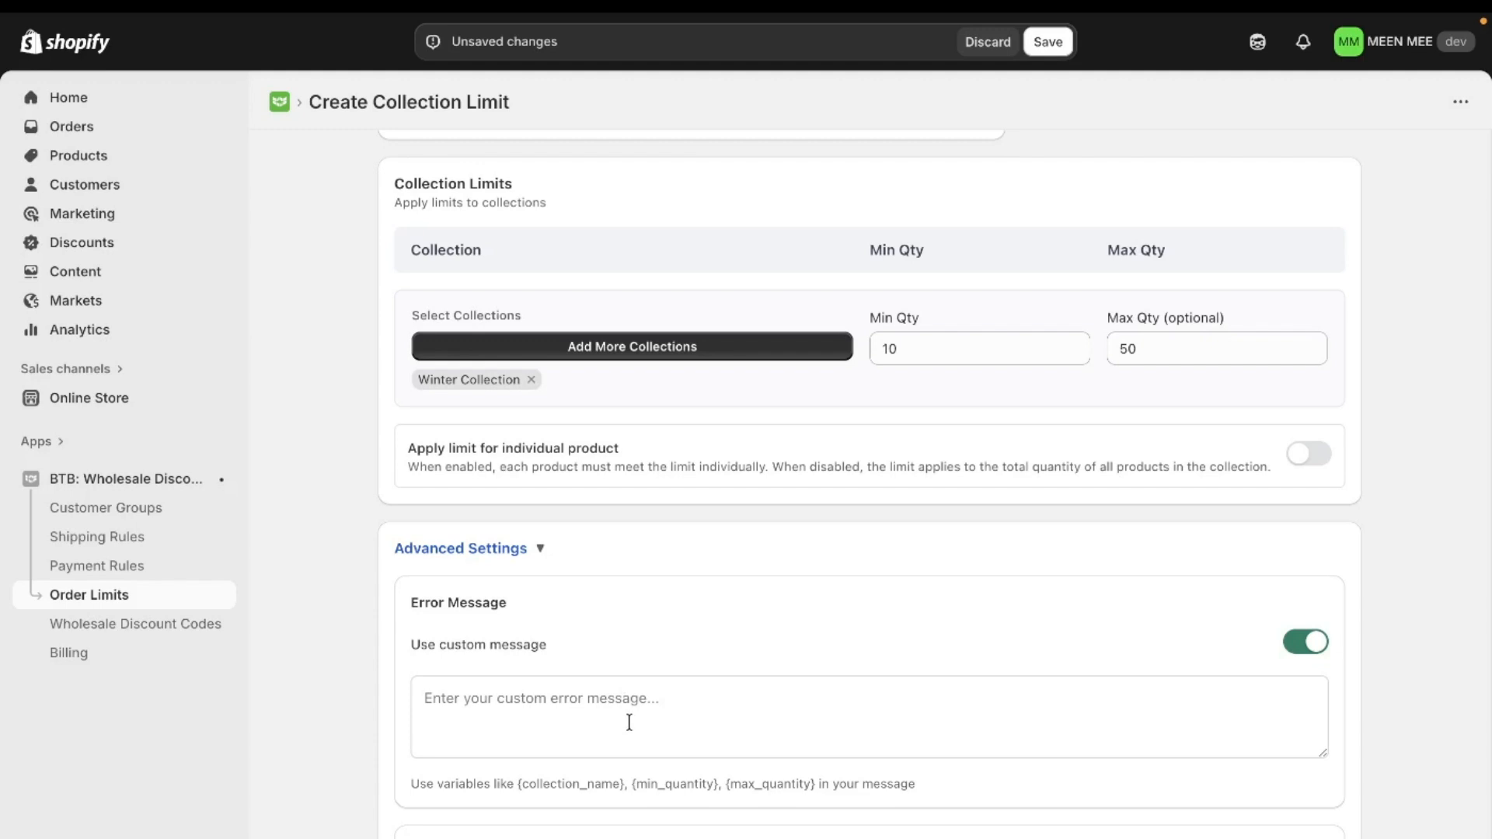
pyautogui.click(1313, 644)
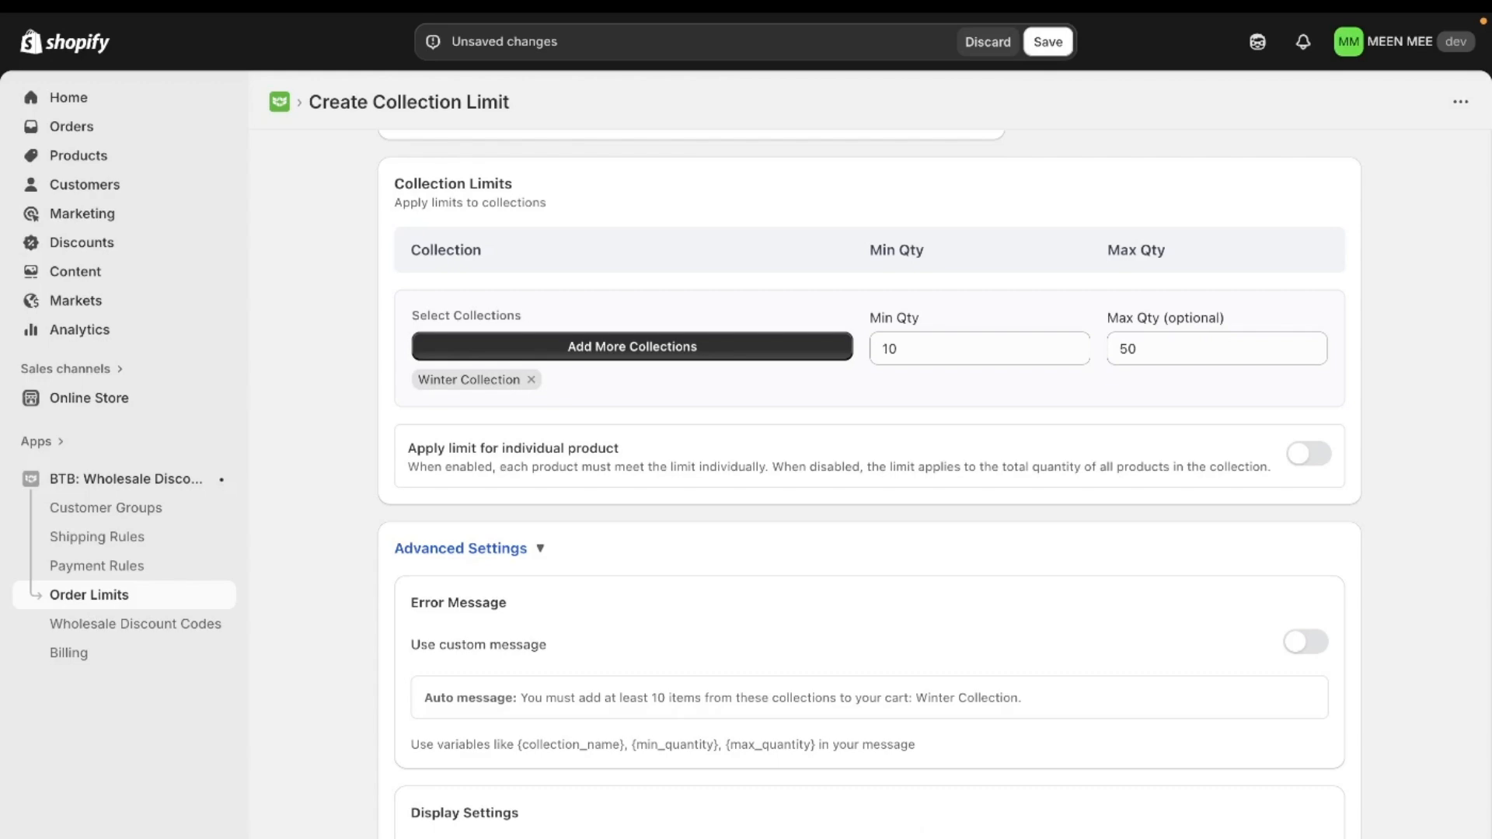
# - Save the new collection limit rule
pyautogui.scroll(7, 696, 572)
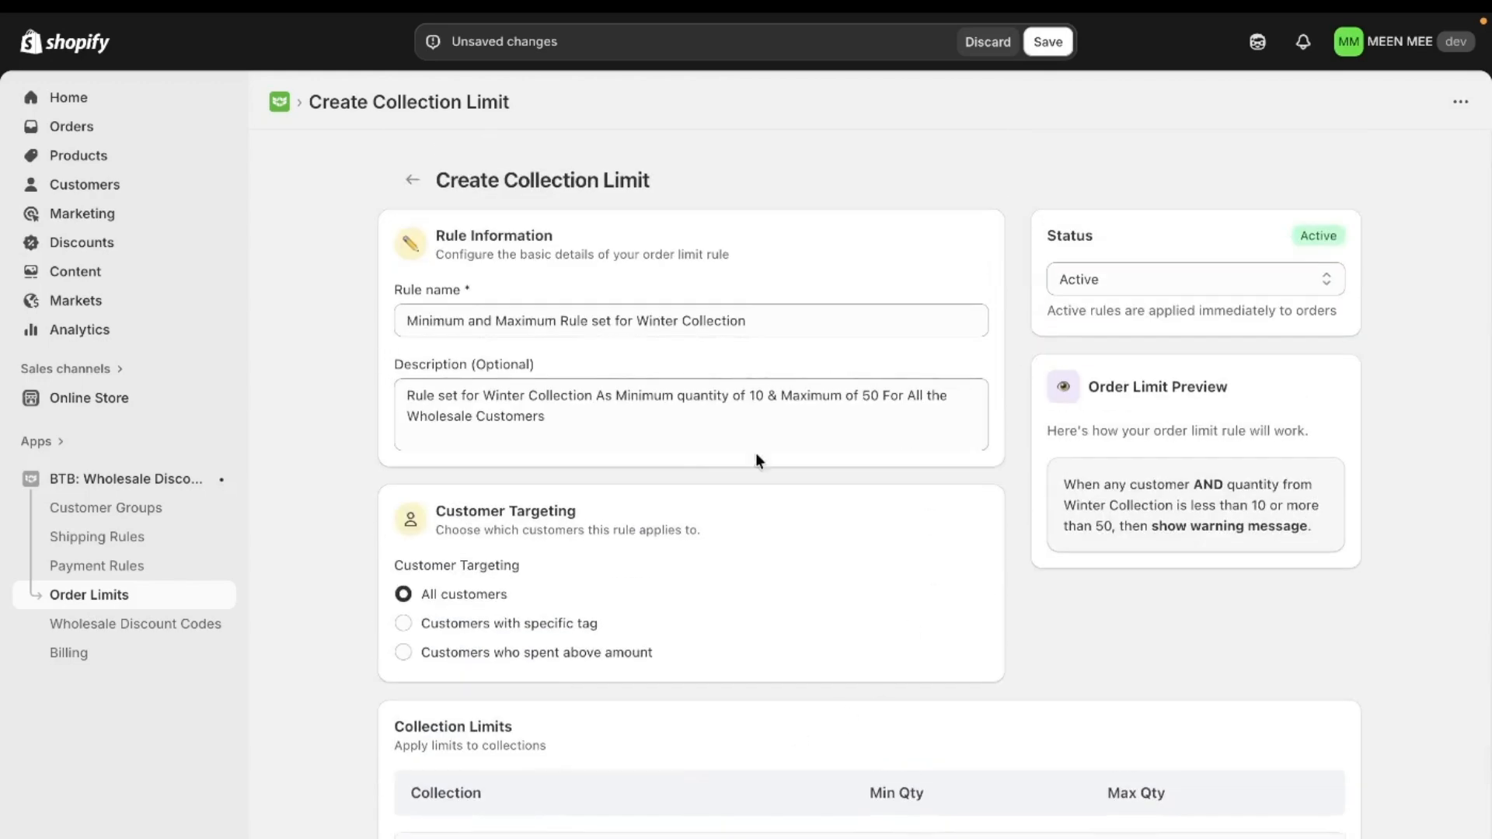
pyautogui.click(1049, 43)
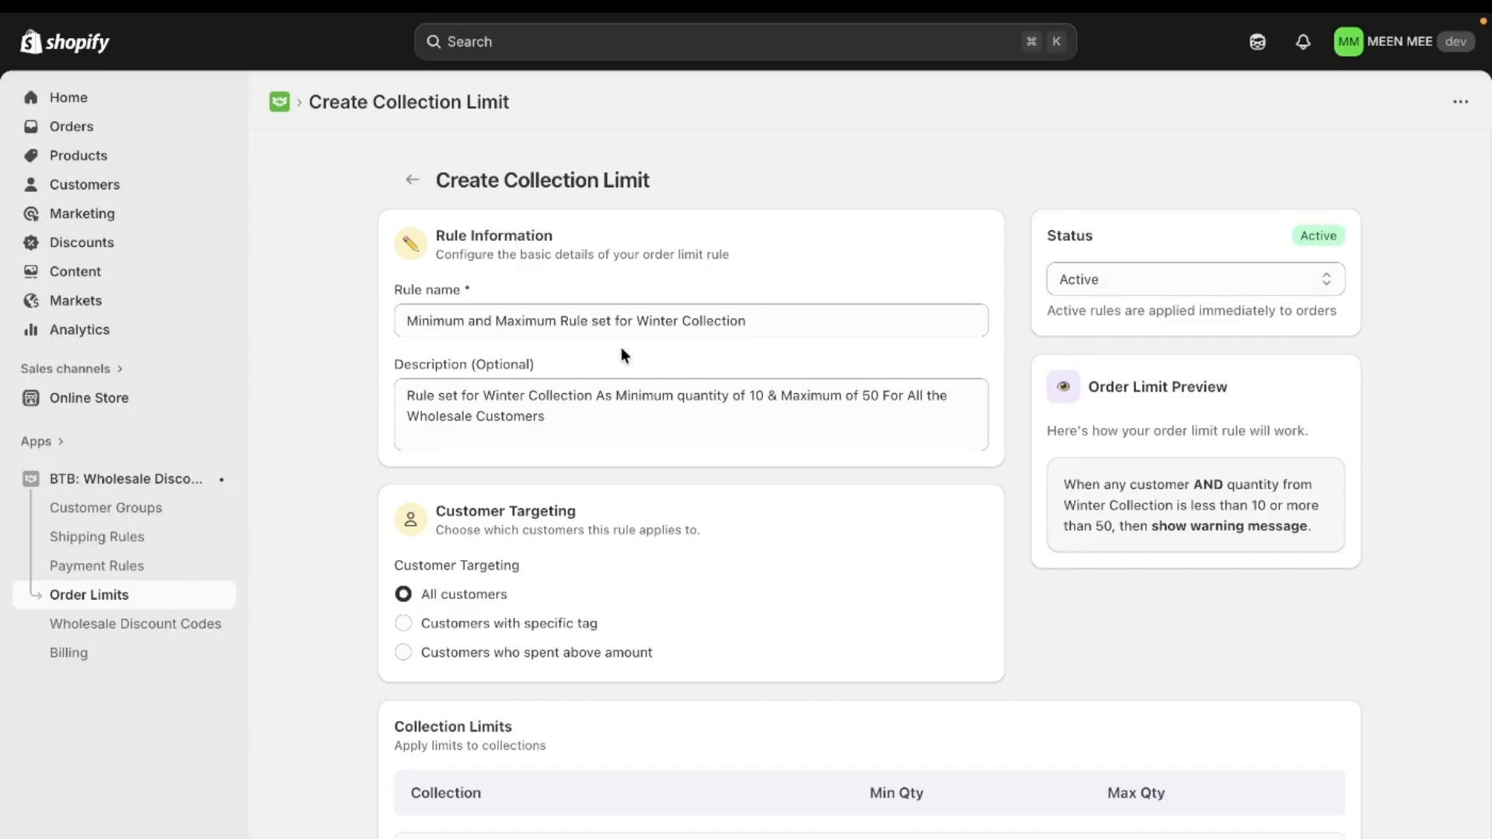
# - Switch to the storefront tab, open 1Tuck Tapered Pants, and buy it now with a quantity of 5
pyautogui.moveTo(4, 348)
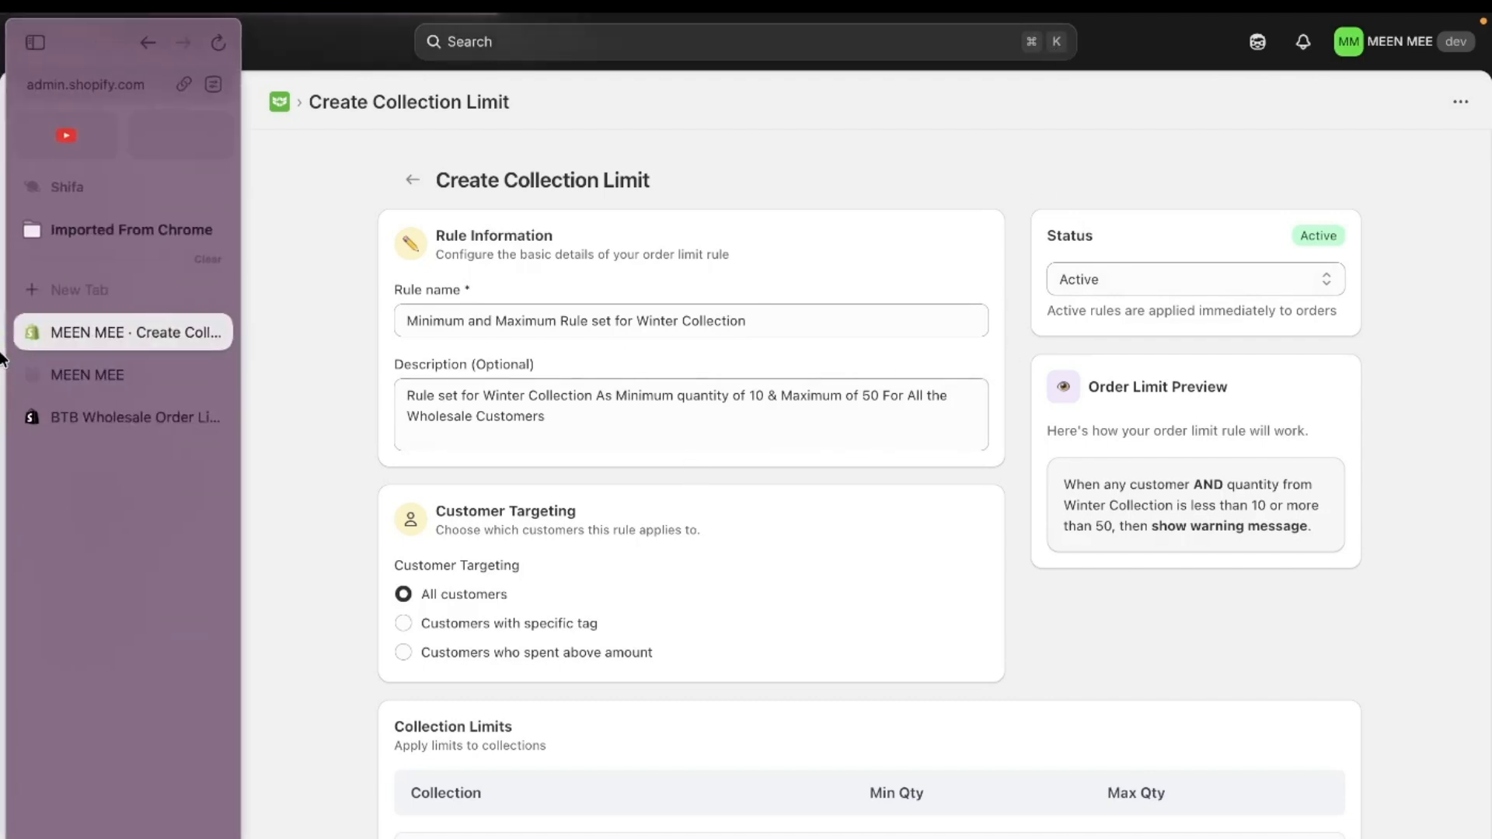
pyautogui.click(85, 375)
pyautogui.scroll(-6, 786, 589)
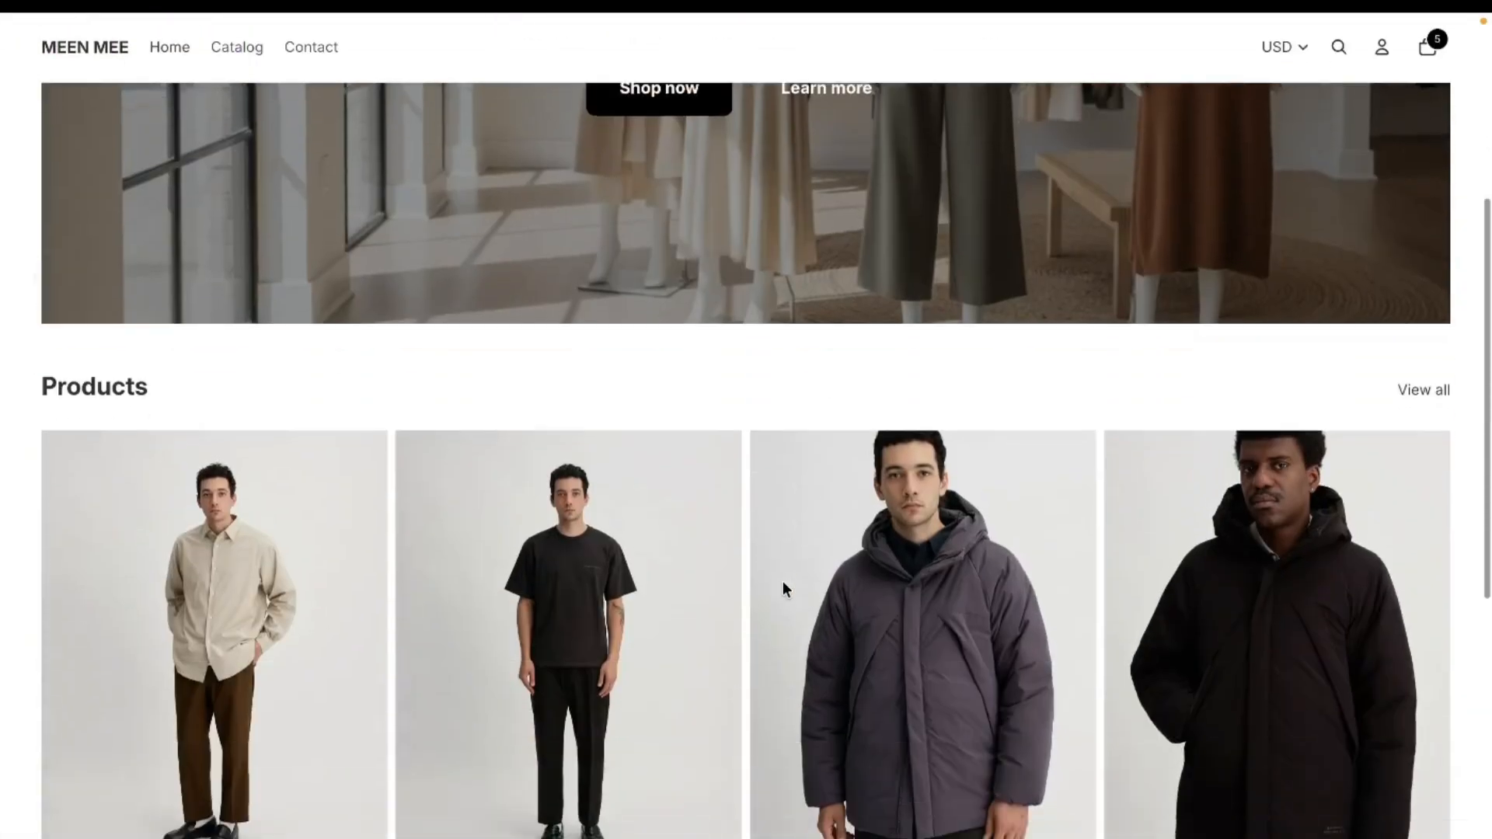
pyautogui.click(307, 548)
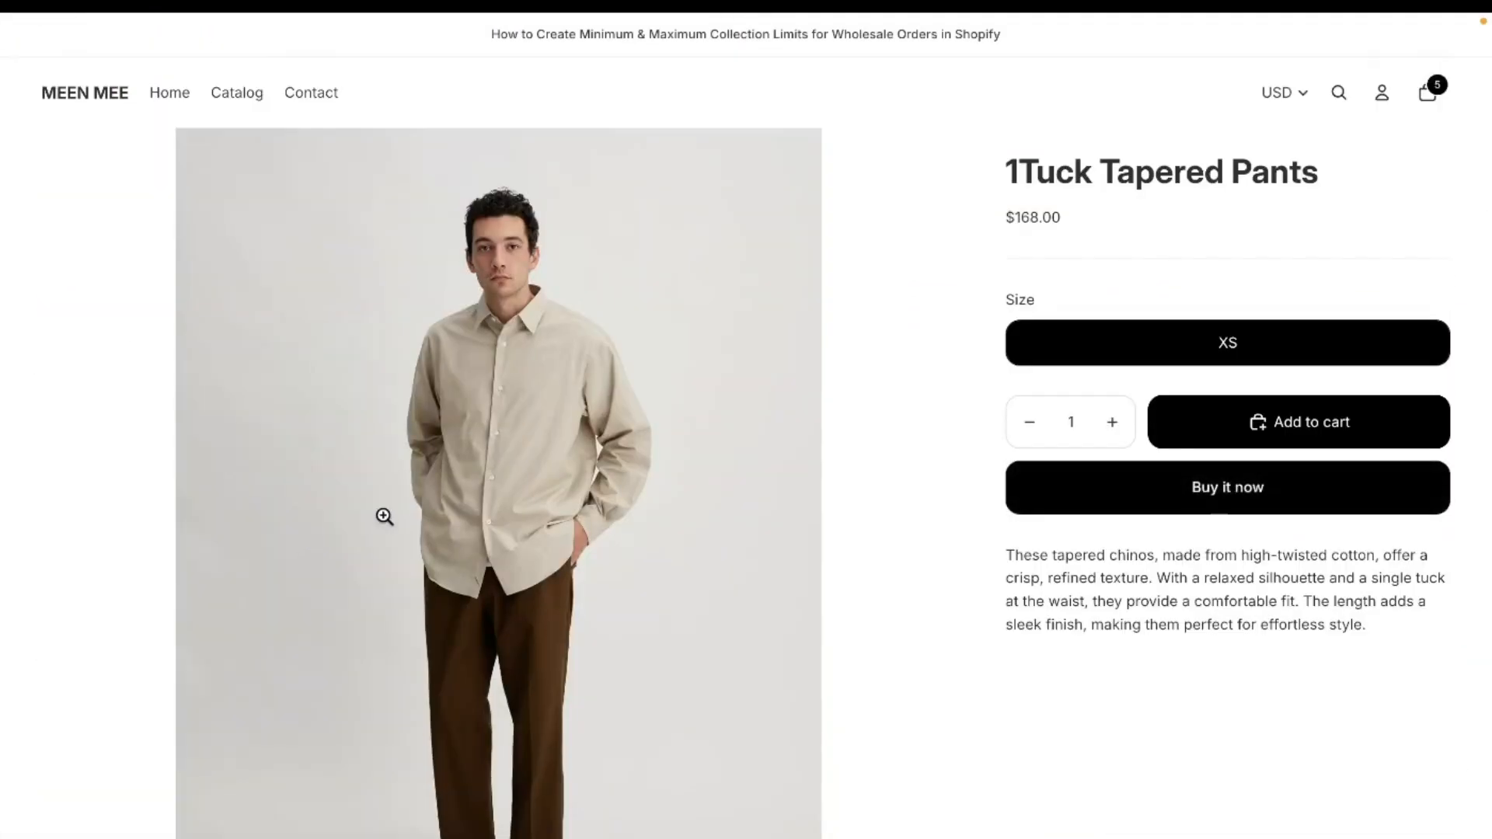
pyautogui.doubleClick(1073, 423)
pyautogui.write('5')
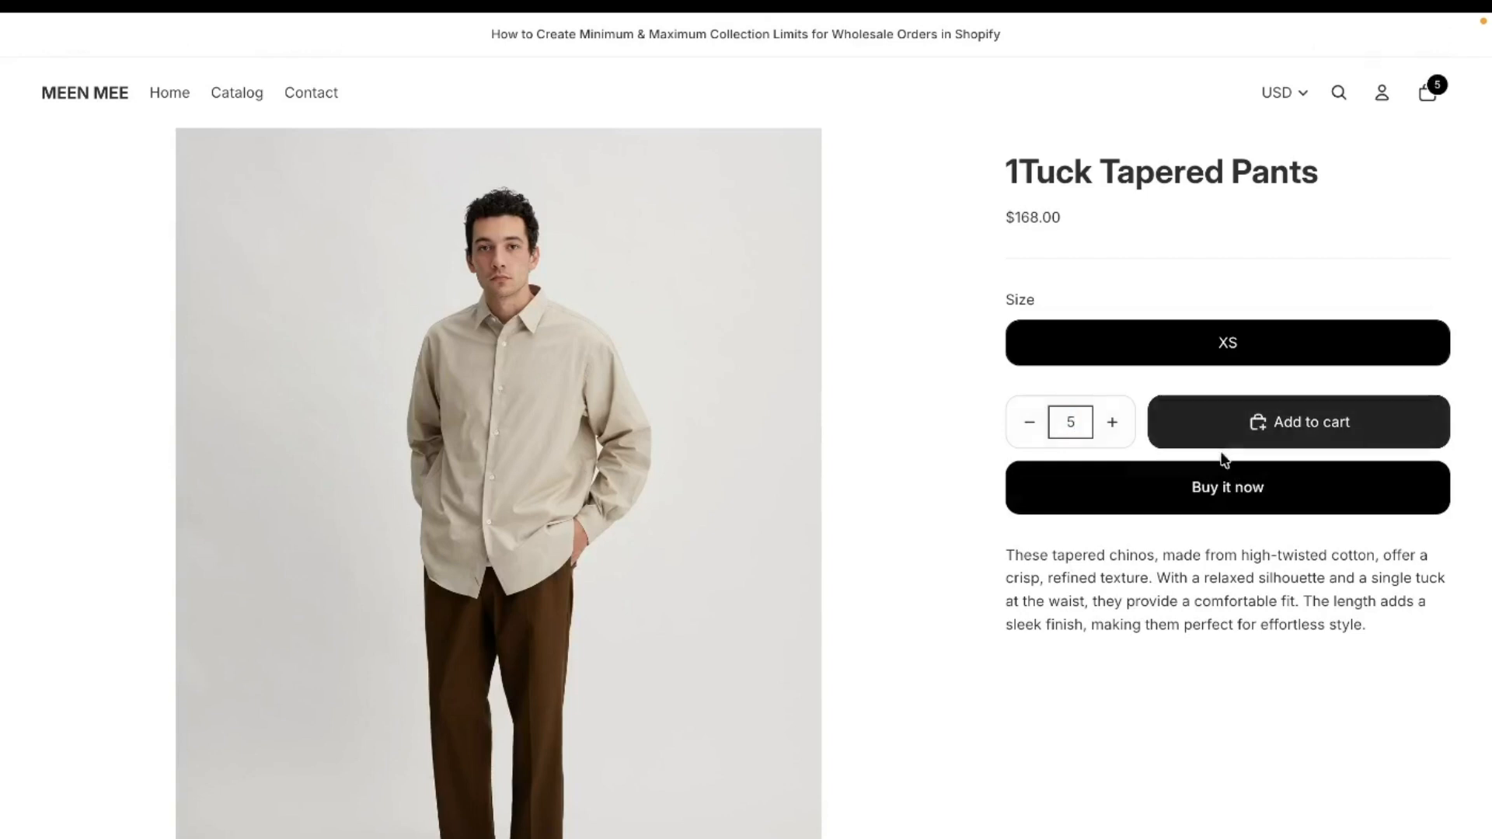
pyautogui.click(1207, 485)
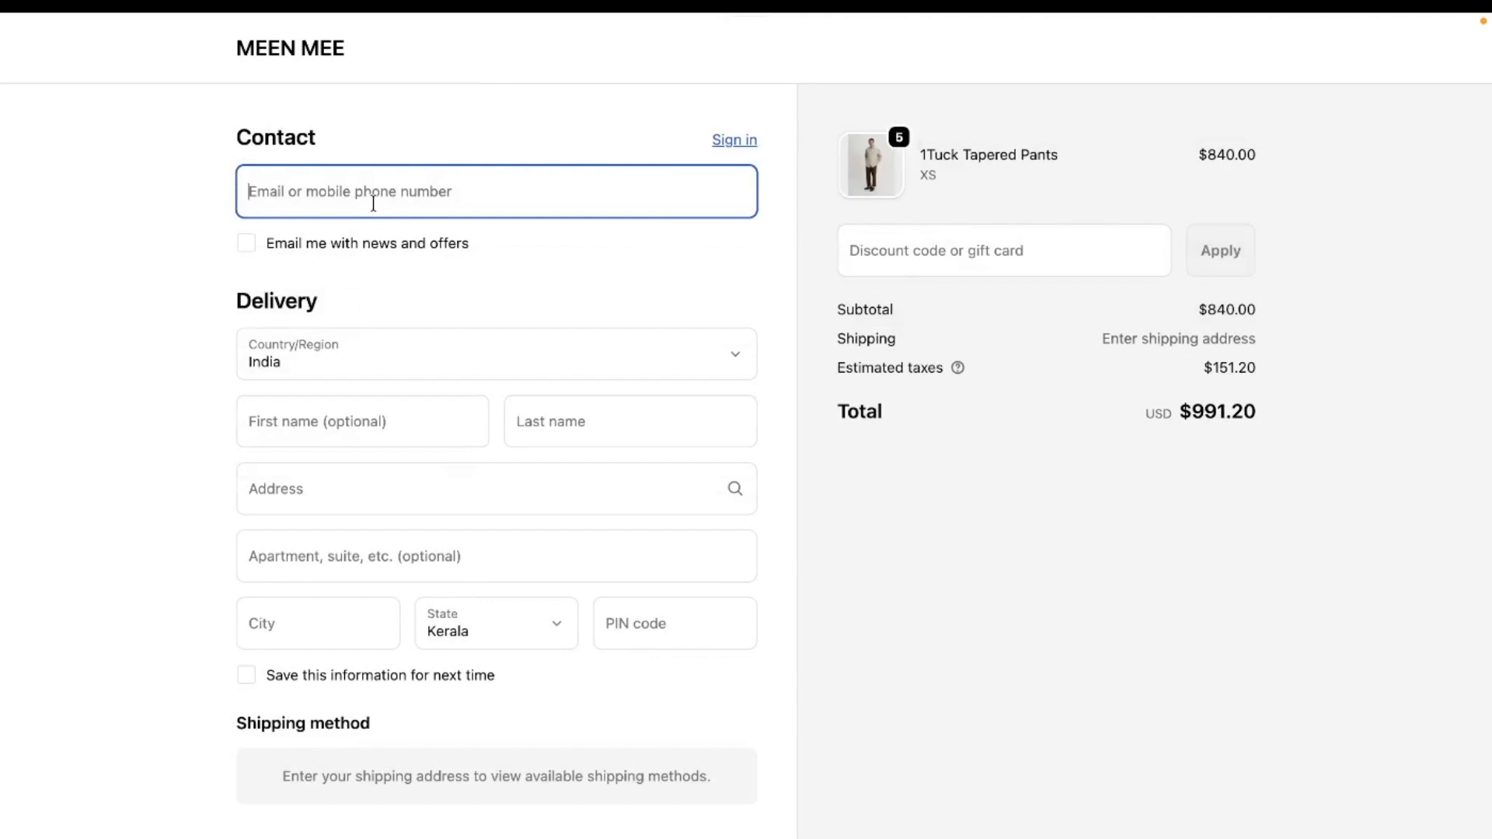
# - Return to the store, check out the cart holding the Allied Down Hooded Blouson, and examine the checkout warning message
pyautogui.click(335, 49)
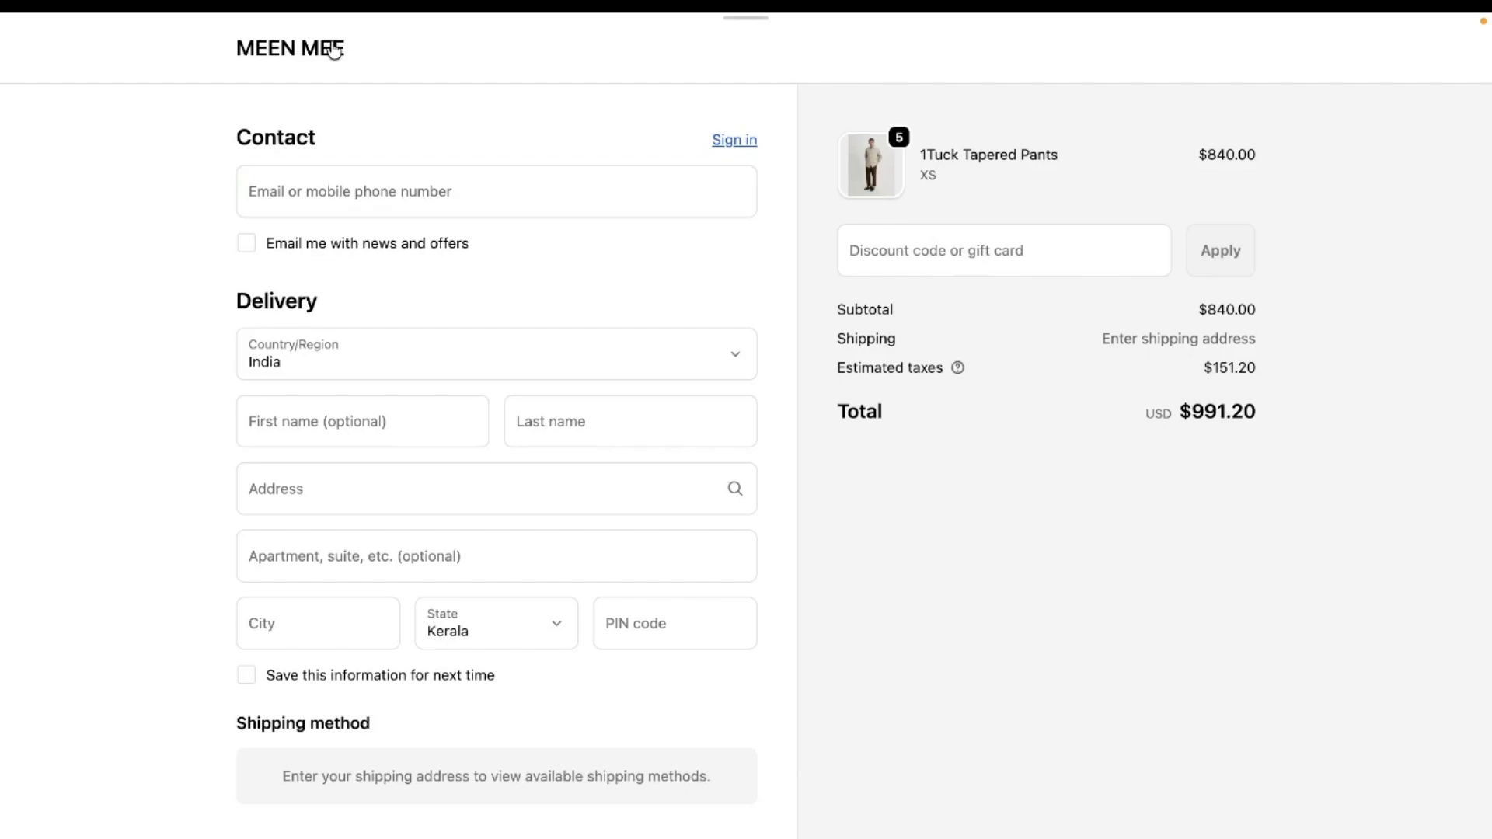
pyautogui.scroll(-9, 692, 488)
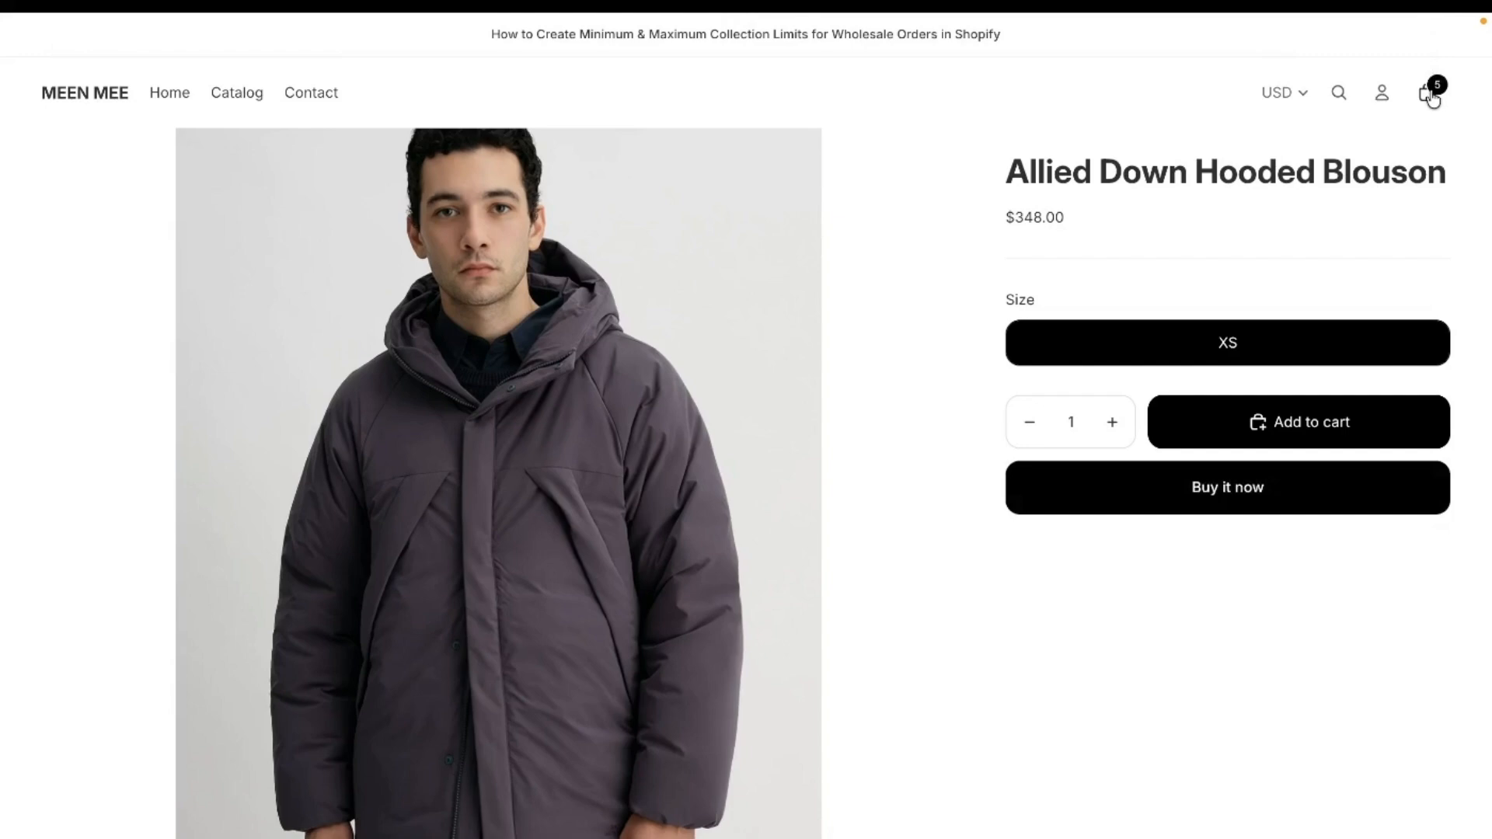
pyautogui.click(1429, 93)
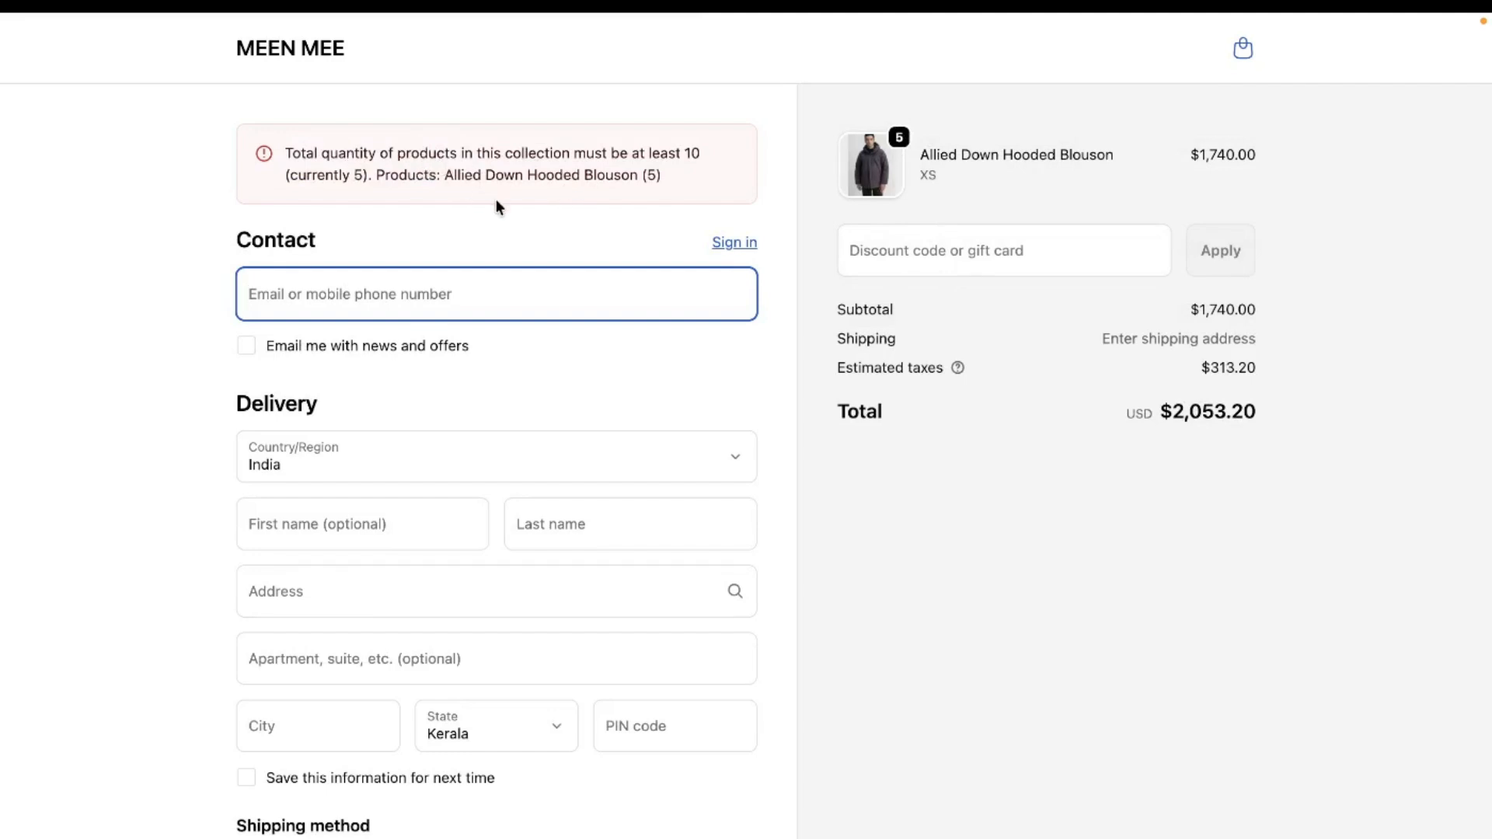
pyautogui.doubleClick(359, 172)
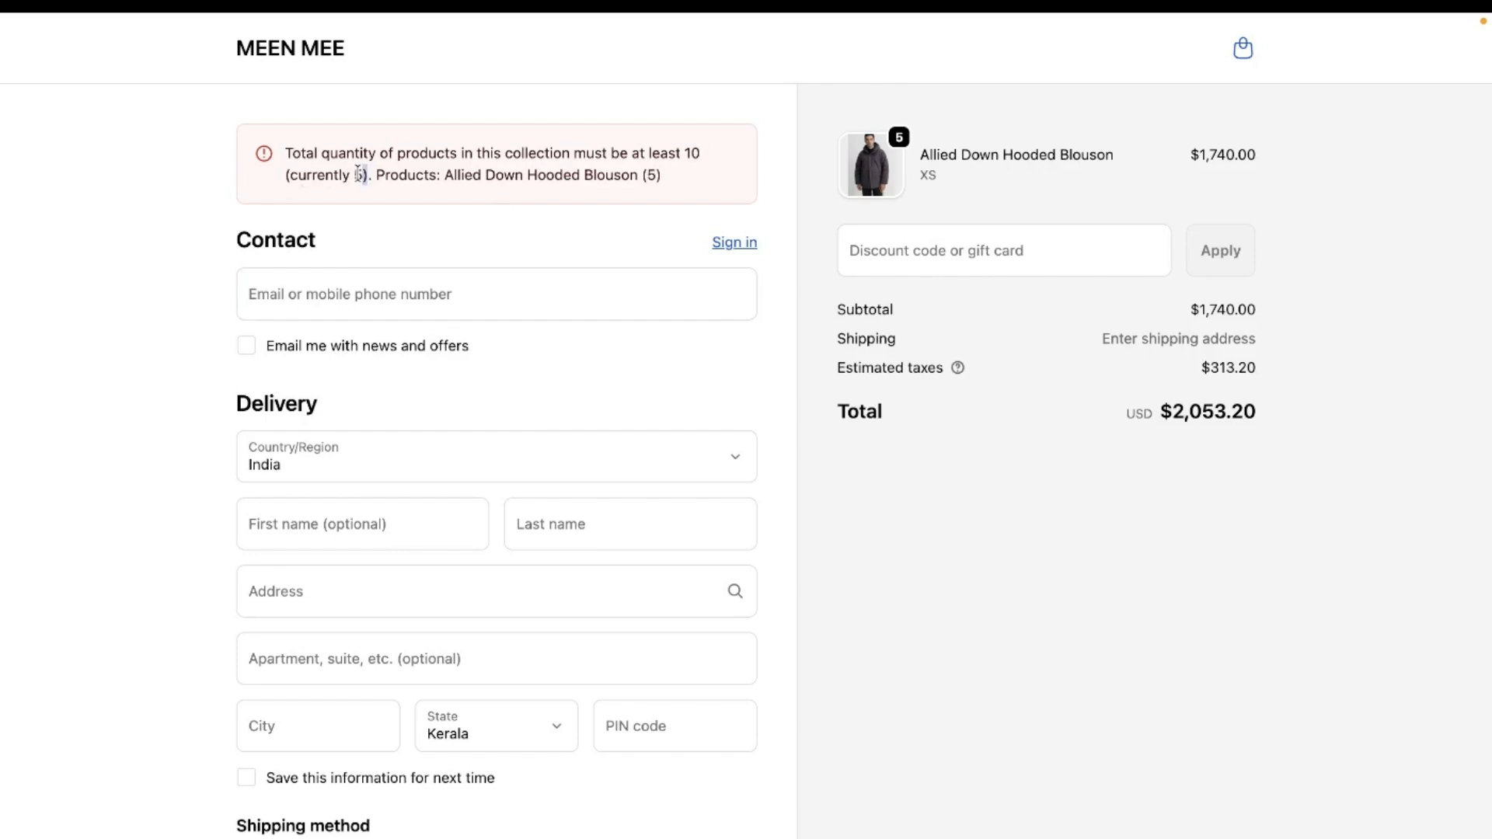
pyautogui.click(524, 200)
pyautogui.moveTo(681, 154); pyautogui.dragTo(734, 156)
# - Open the cart, set the Allied Down Hooded Blouson quantity to 15, and proceed to checkout
pyautogui.click(1248, 53)
pyautogui.doubleClick(625, 229)
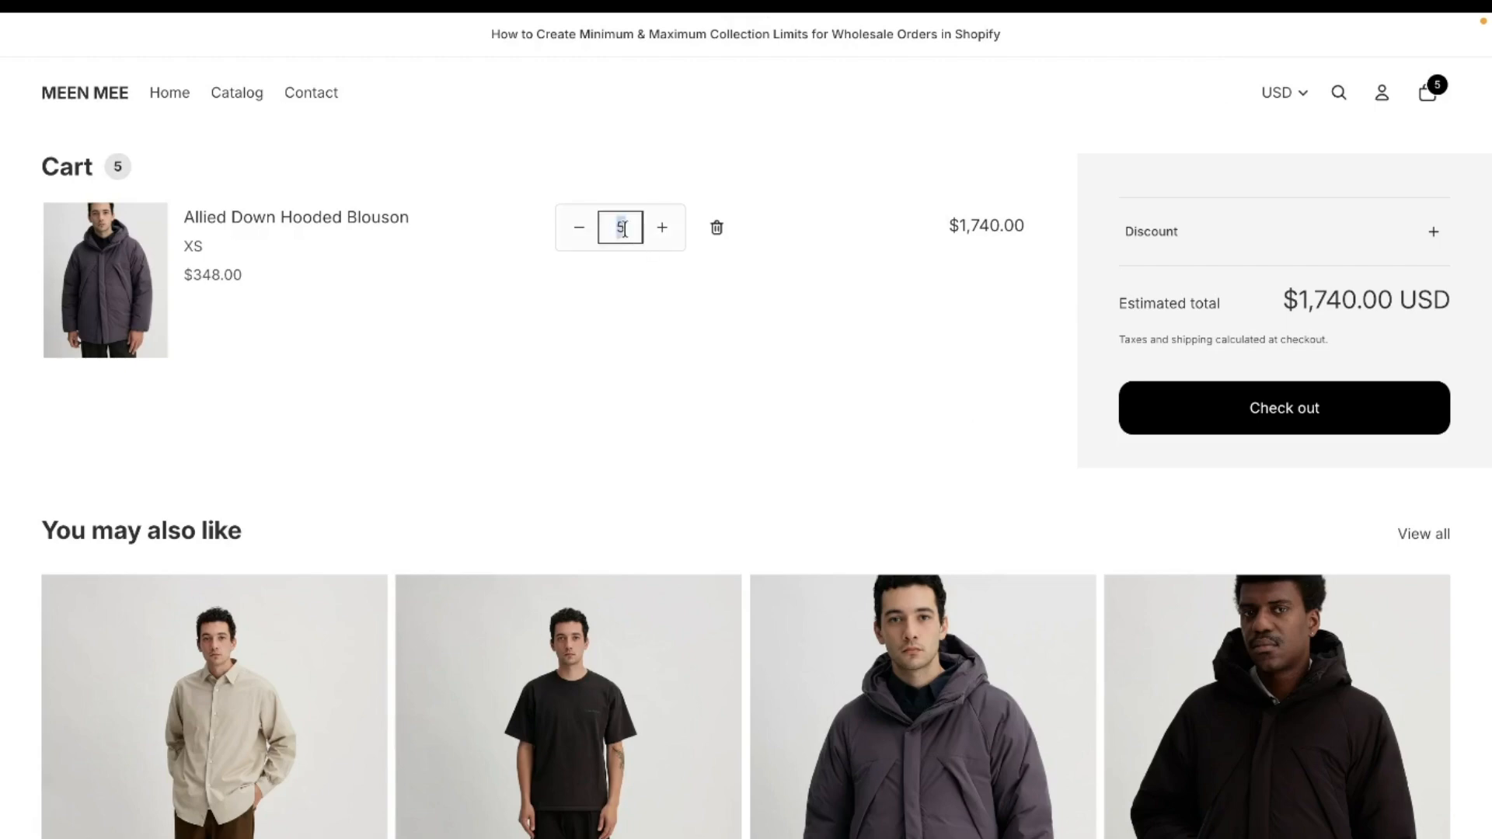
pyautogui.write('15')
pyautogui.click(1224, 406)
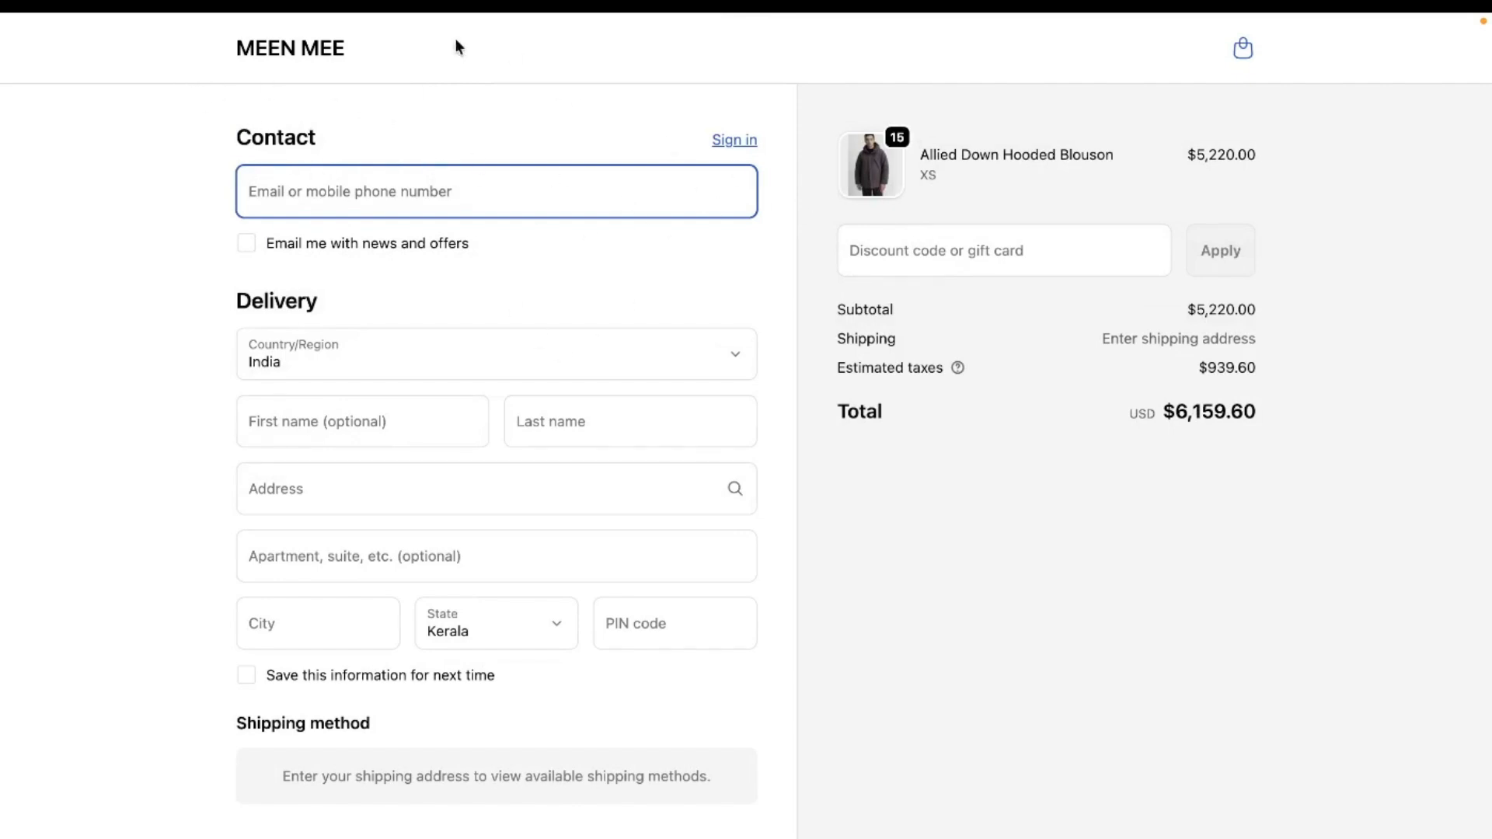
# - Go back to the cart, set the Blouson quantity to 60, proceed to checkout, and examine the warning message
pyautogui.click(1245, 50)
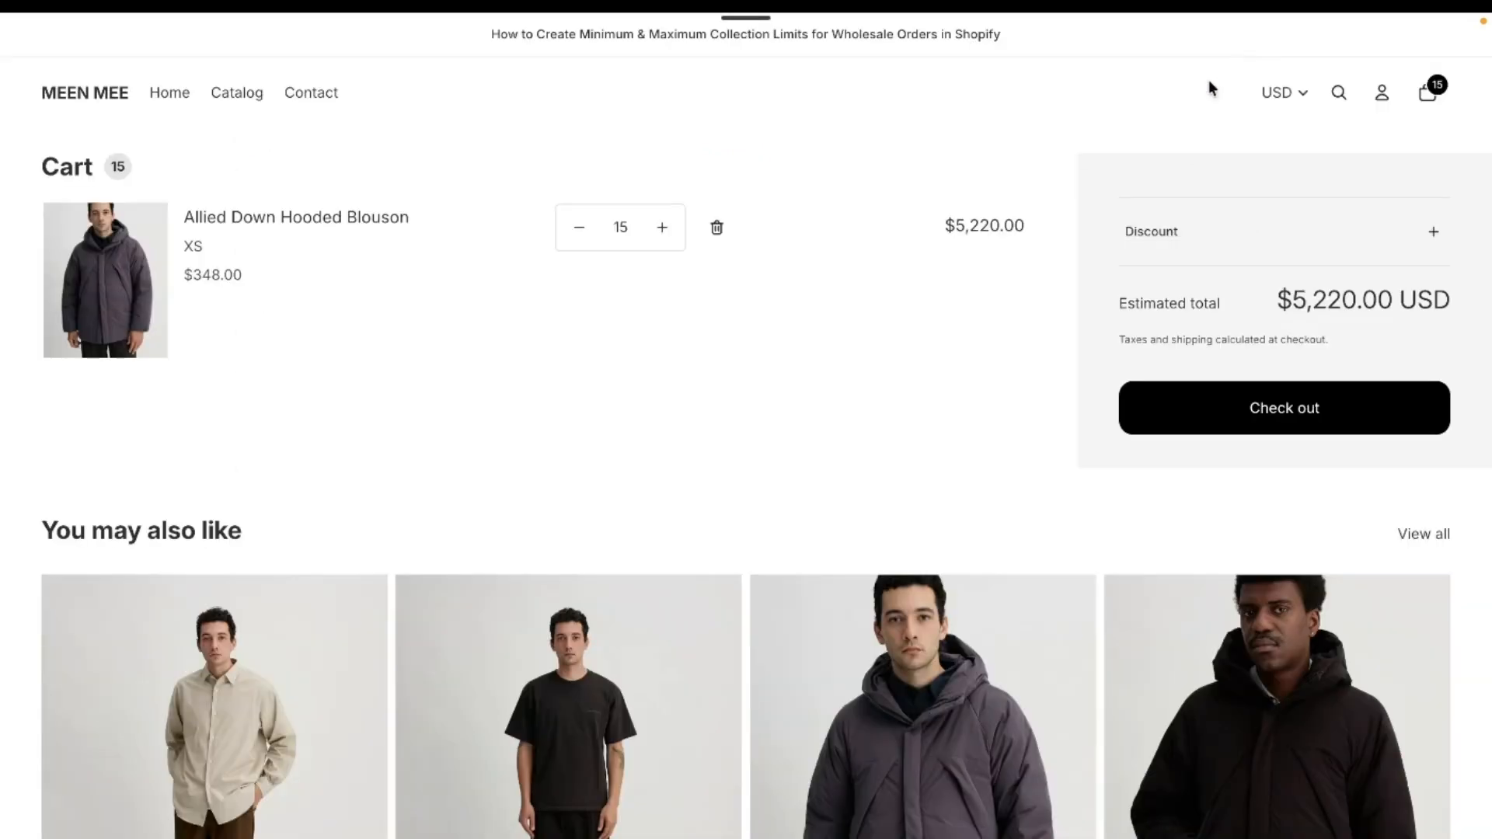
pyautogui.click(620, 227)
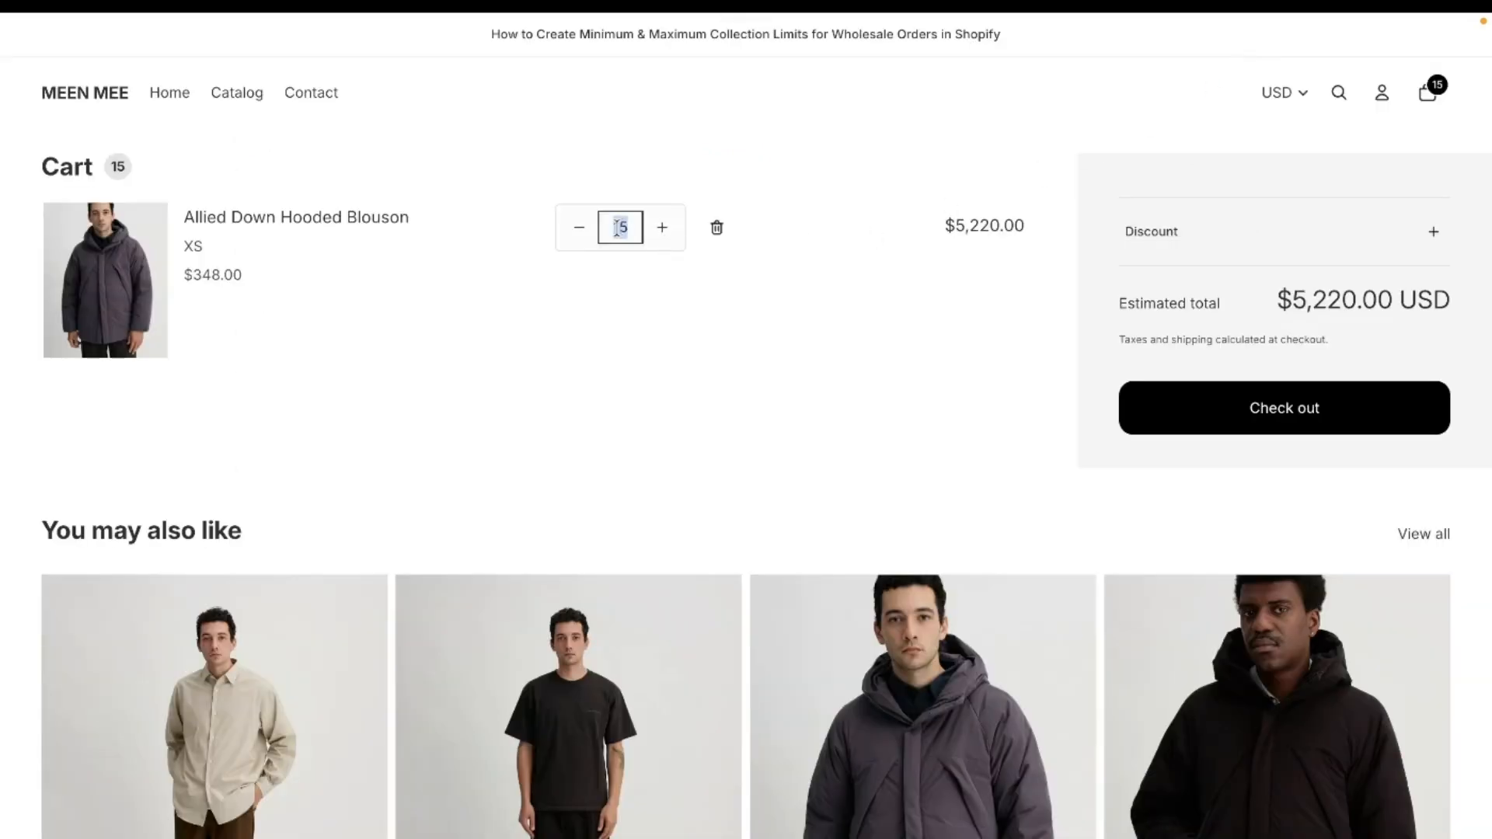
pyautogui.doubleClick(621, 227)
pyautogui.write('60')
pyautogui.click(1176, 427)
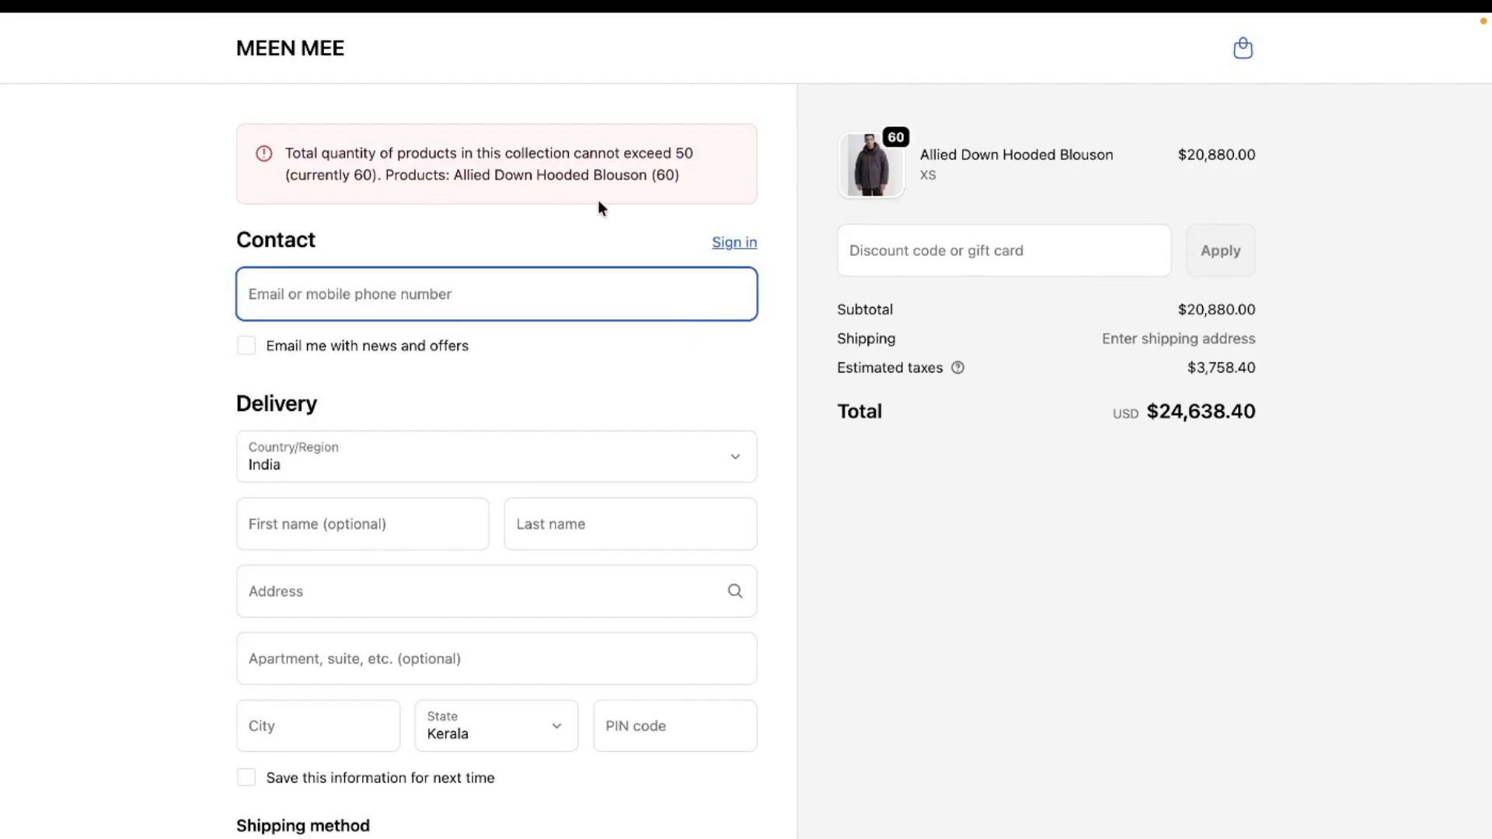
pyautogui.moveTo(676, 153); pyautogui.dragTo(715, 181)
pyautogui.click(715, 179)
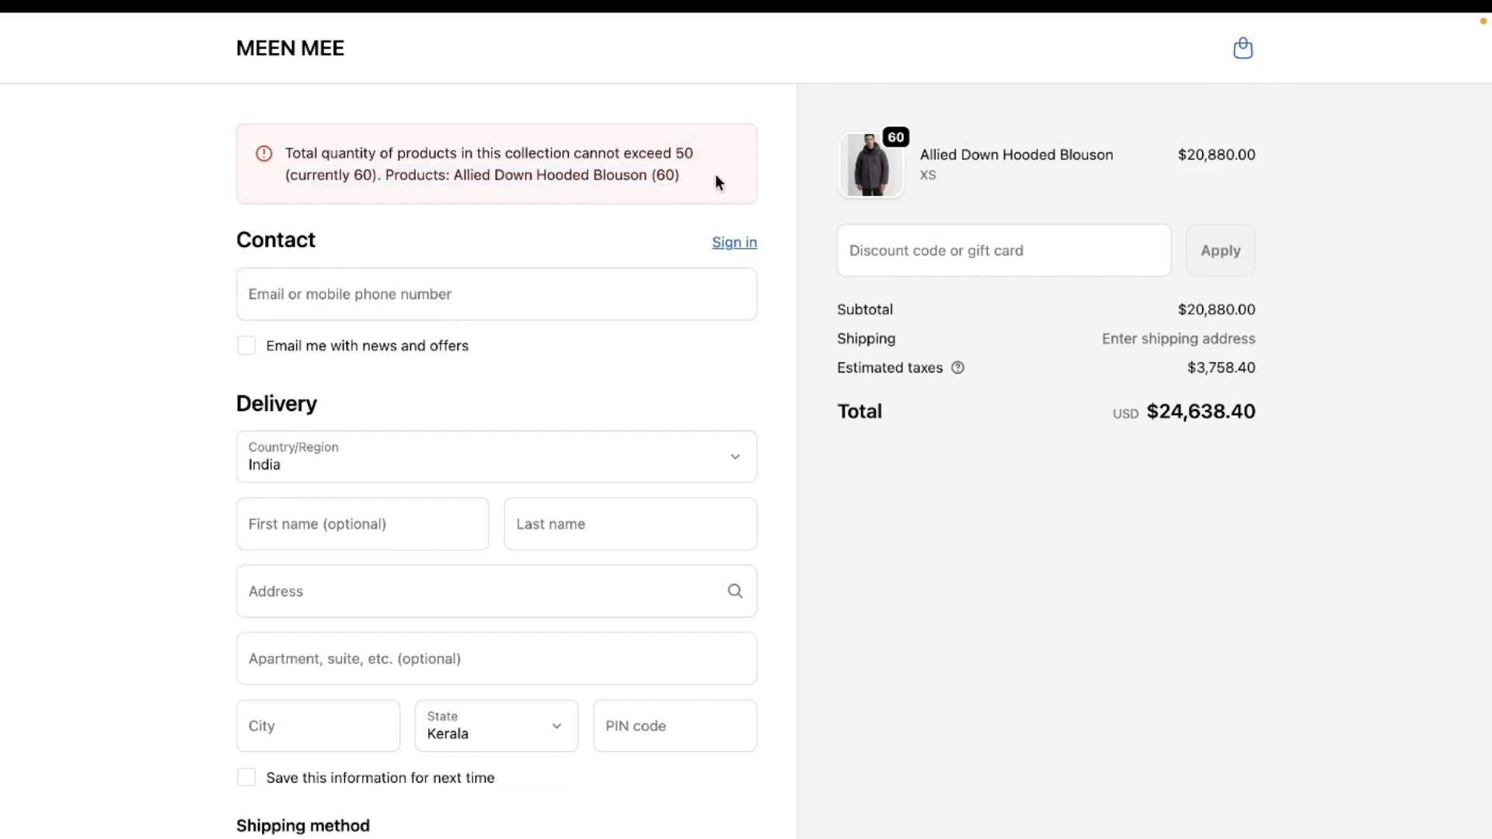